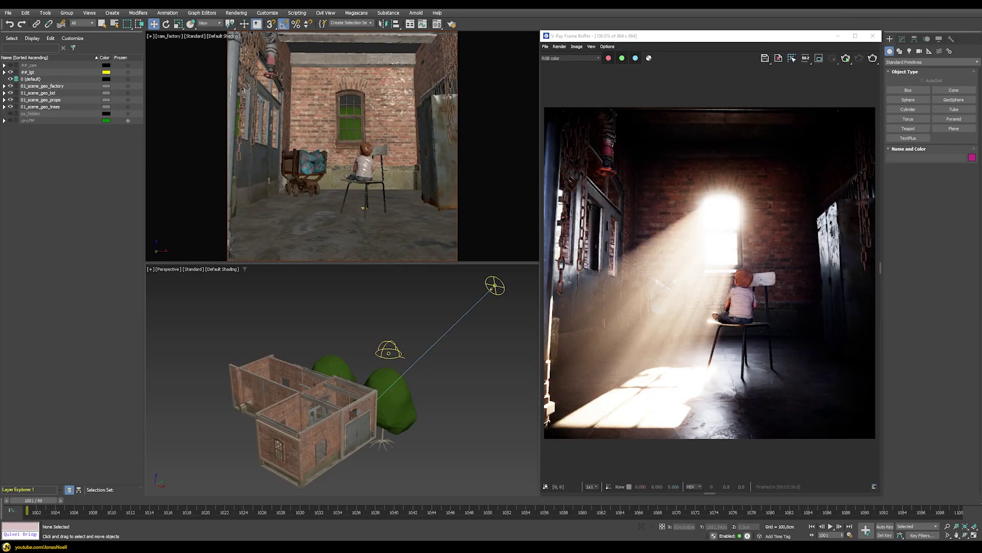
middle_click_drag(408, 344, 386, 371, "alt")
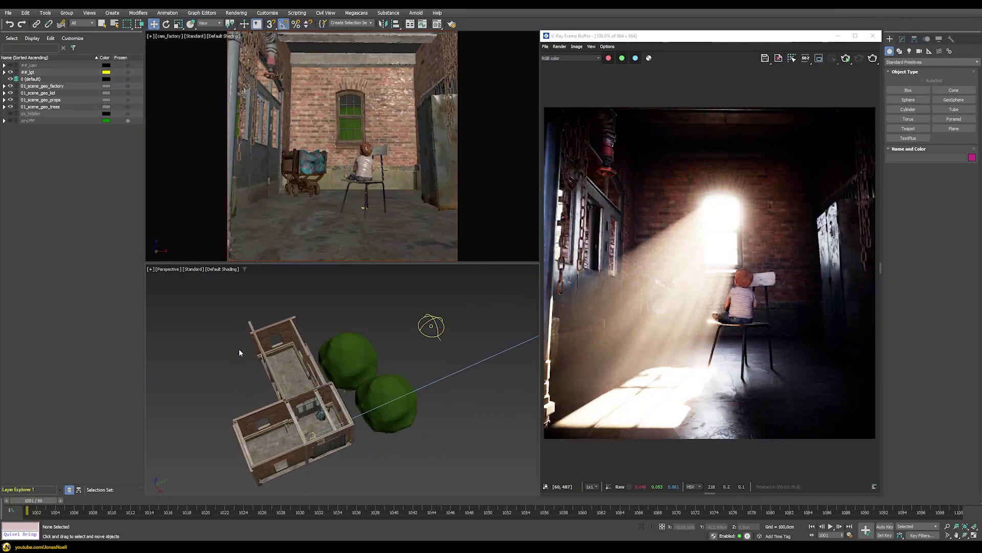
middle_click_drag(326, 400, 344, 339, "alt")
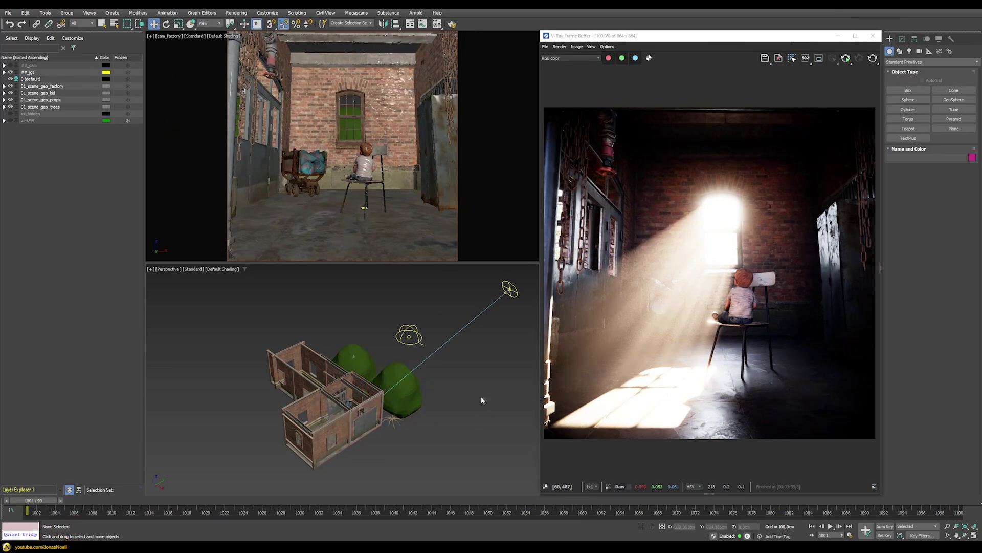
middle_click_drag(405, 432, 356, 363, "alt")
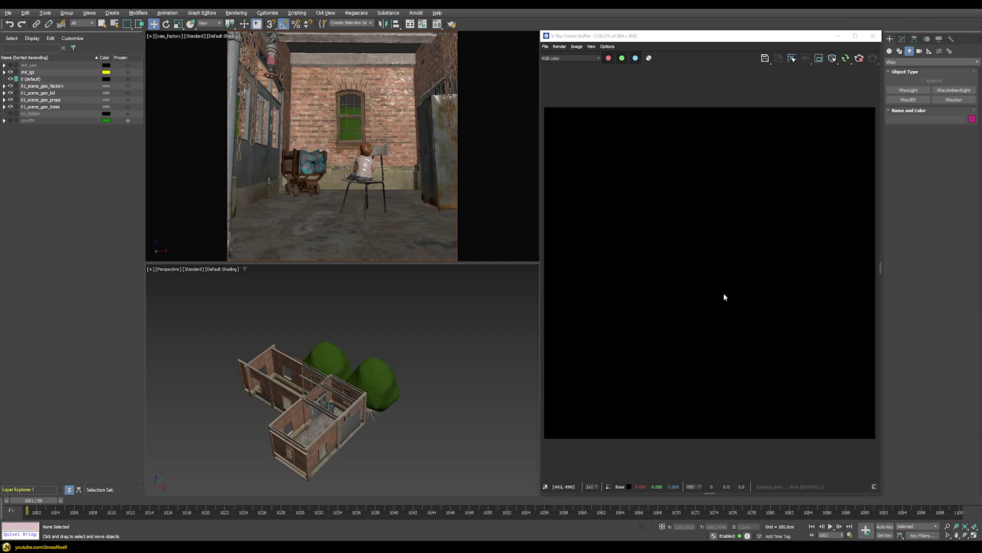
- Add a VRaySun aimed at the factory without an automatic VRaySky environment map, and raise it to about 722 cm
left_click(953, 99)
left_click_drag(447, 336, 334, 424)
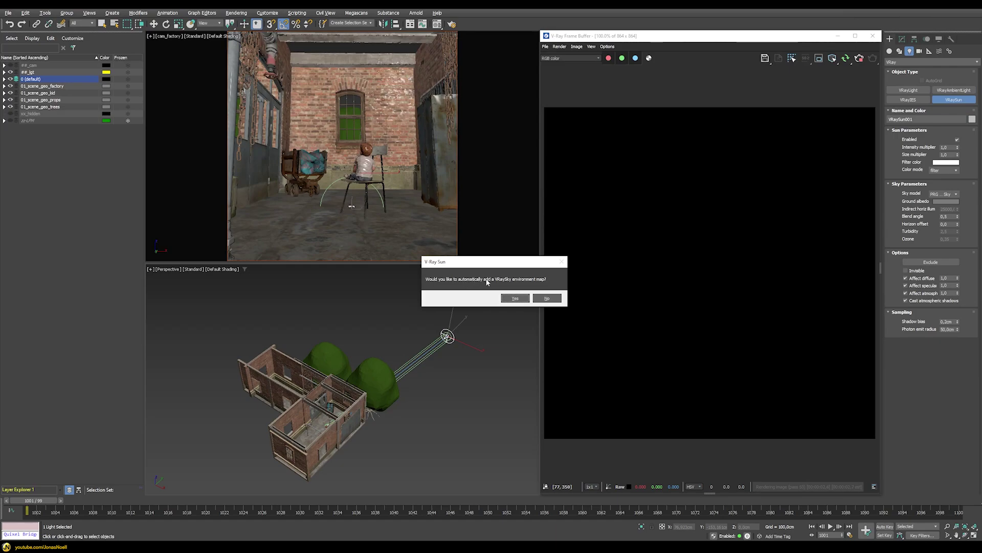
left_click(546, 298)
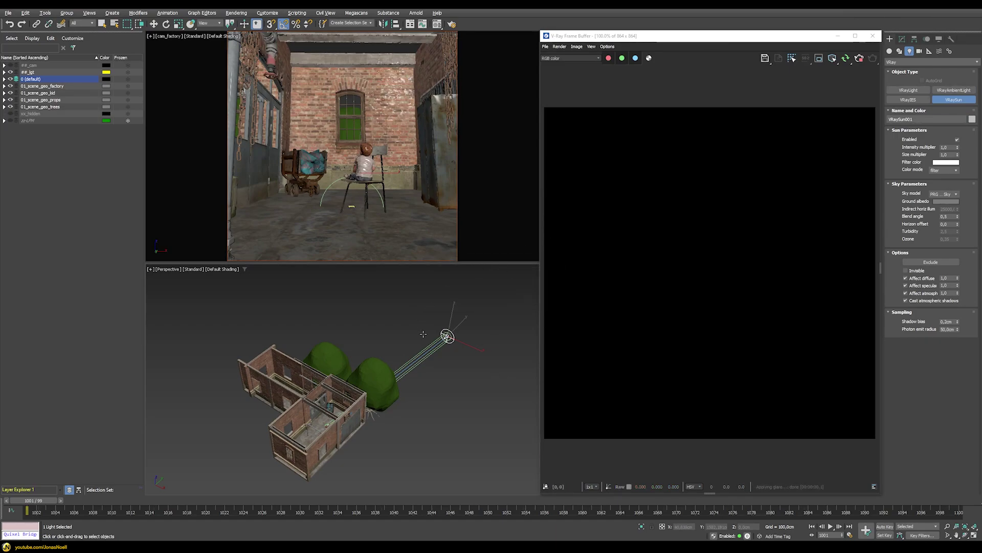
key("w")
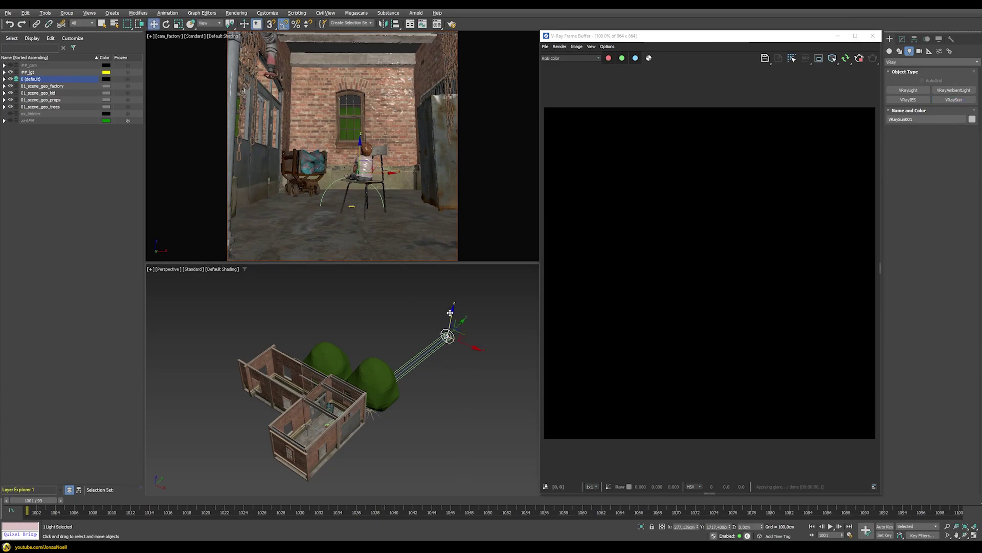
left_click_drag(451, 312, 430, 292)
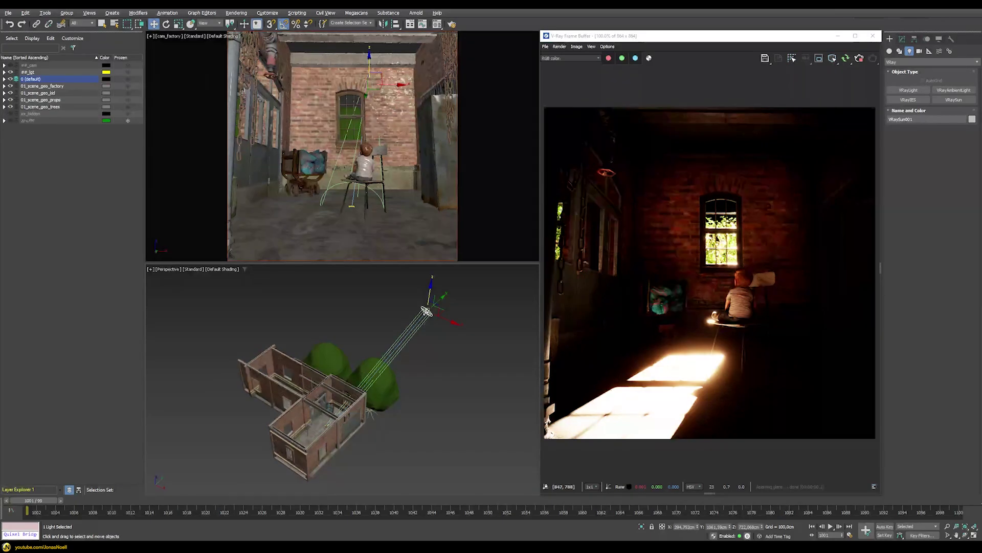
- Create a VRayLight above the factory building and change its type from Plane to Dome
left_click(908, 90)
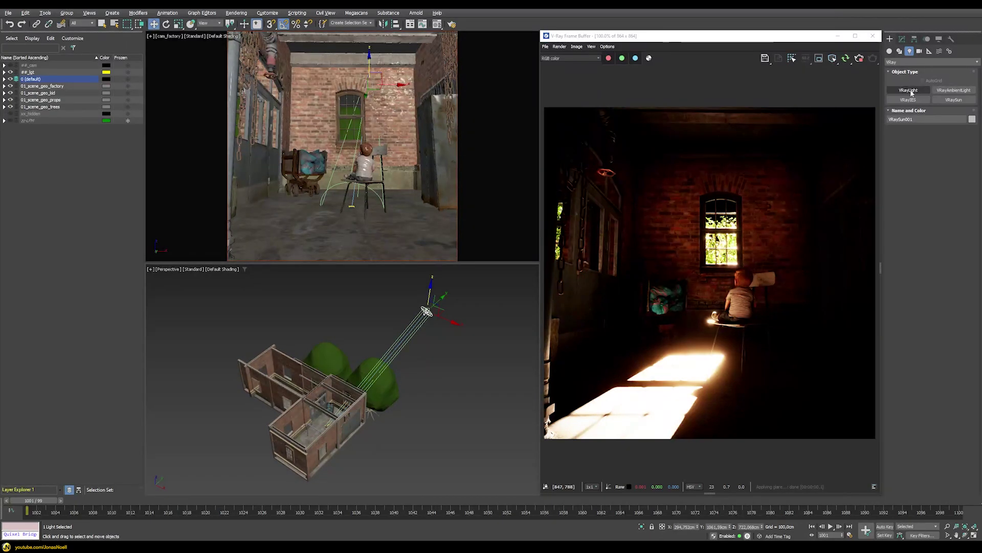
left_click(366, 319)
left_click_drag(367, 322, 369, 328)
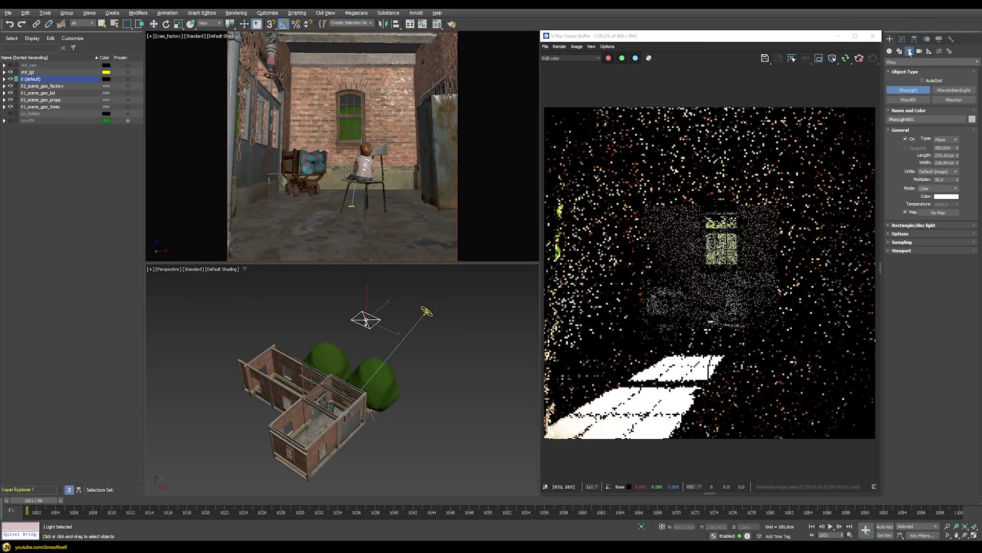
left_click(902, 39)
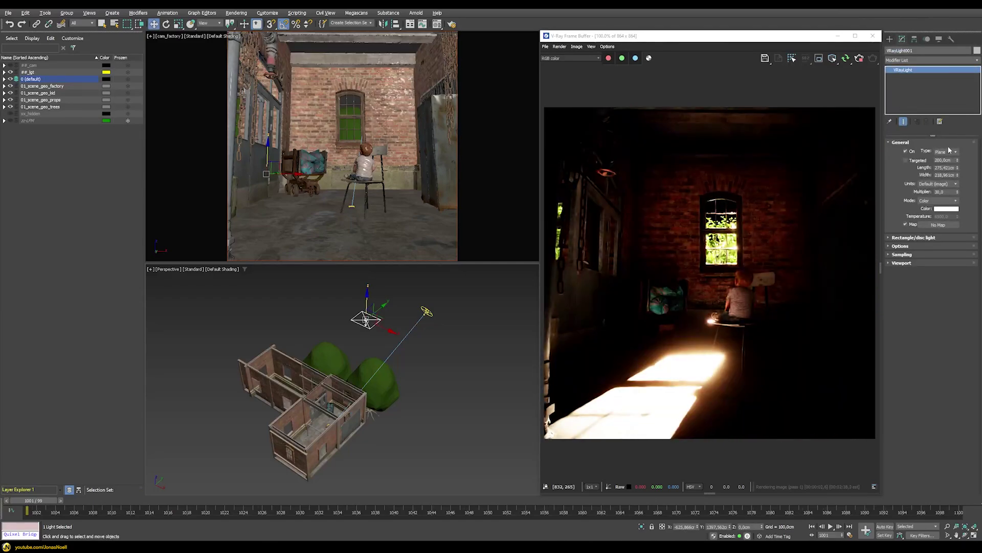
left_click(948, 152)
left_click(944, 163)
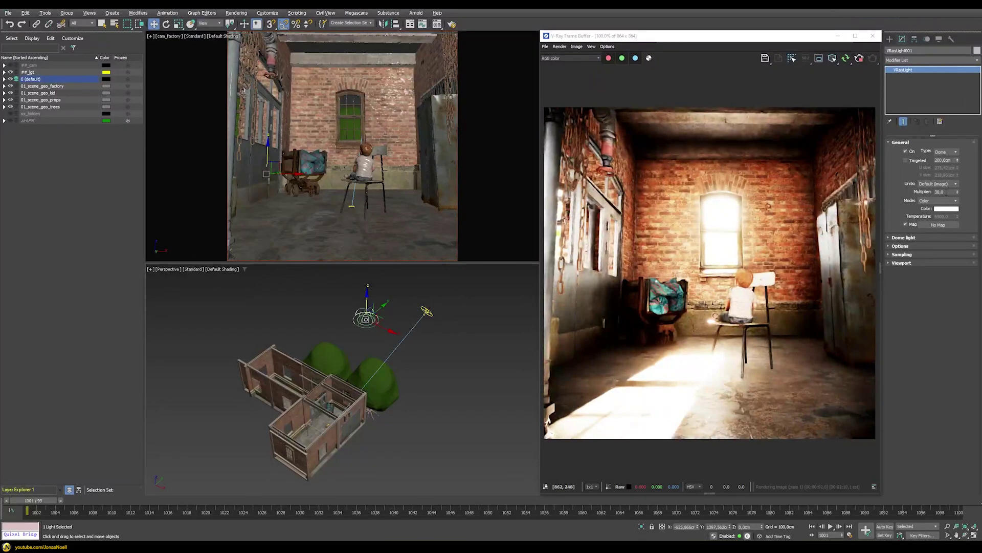
- Set the dome light's multiplier to 1 and assign a VRaySky map as its texture
double_click(941, 191)
type("1")
key("Return")
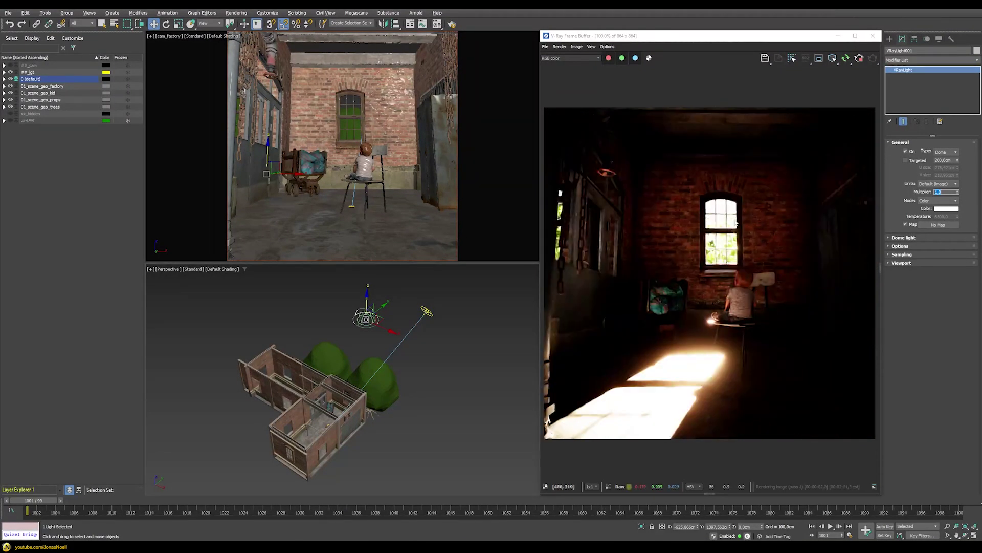
left_click(929, 224)
type("sky")
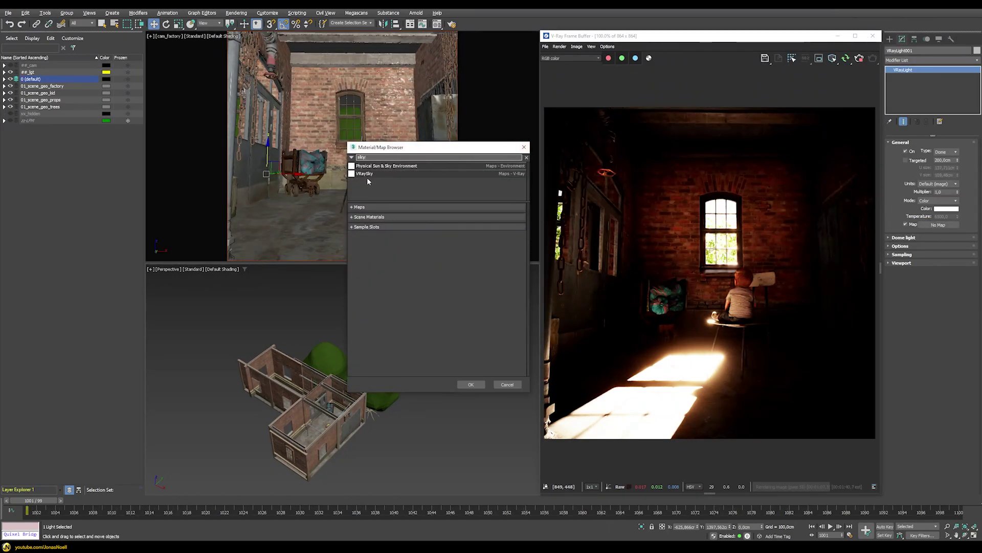
double_click(367, 174)
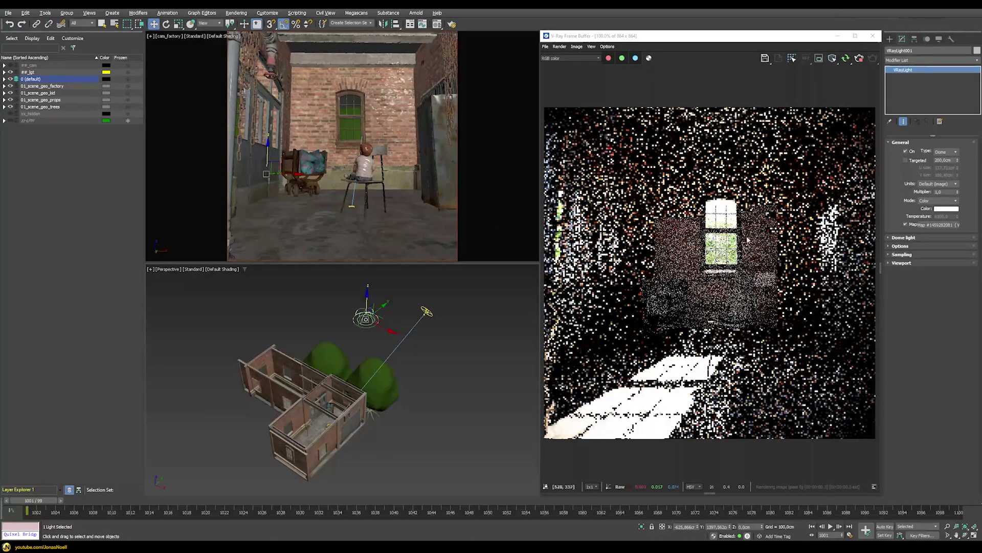
- Test the sky lighting by lowering the VRaySun towards the horizon, undo the move and deselect the sun
left_click(427, 308)
left_click_drag(430, 297, 426, 359)
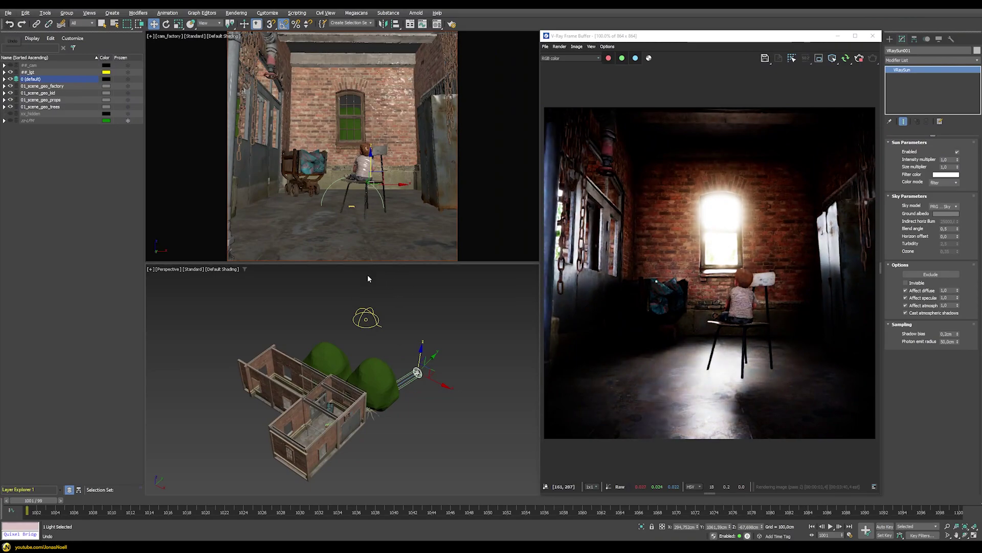
key("ctrl+z")
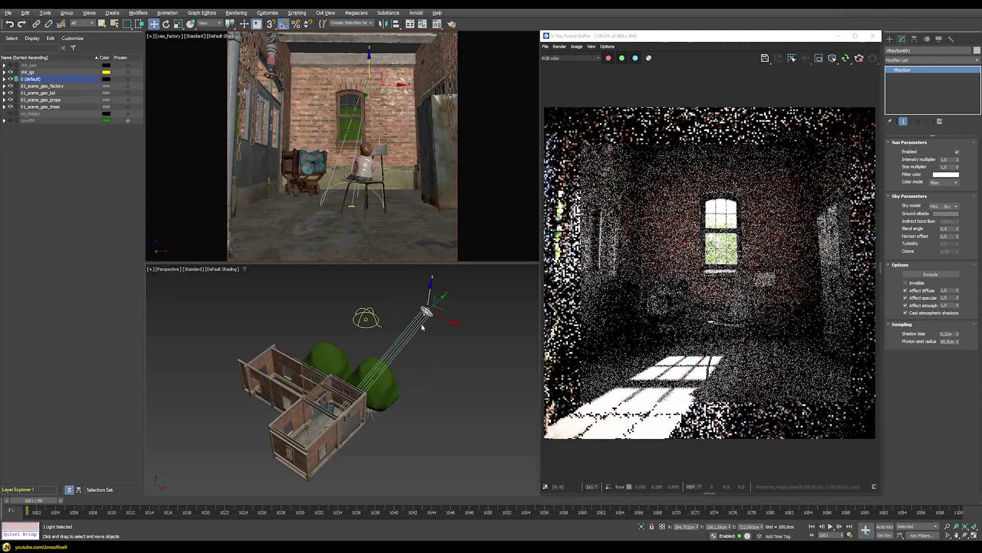
left_click(388, 294)
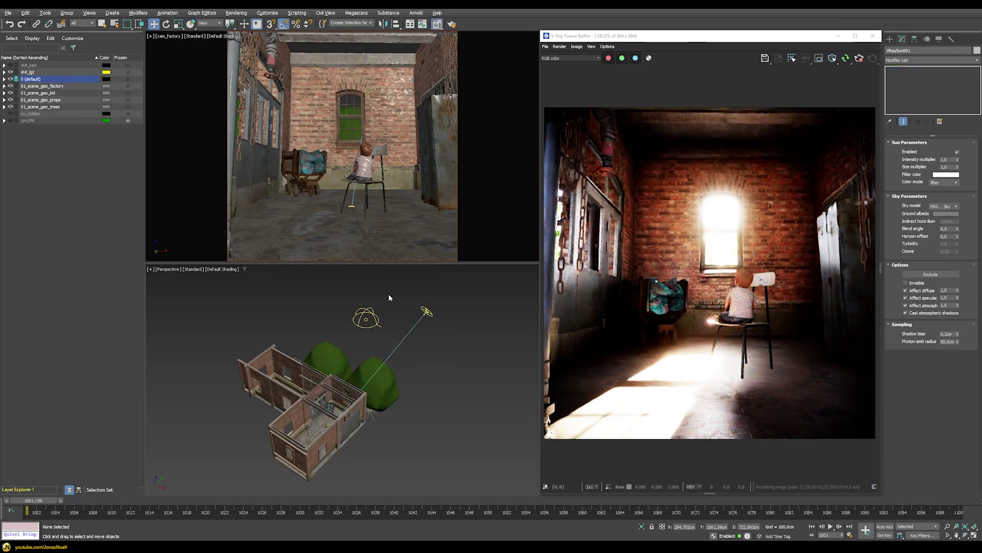
- Place the dome light's VRaySky map as an instance in the first Material Editor slot
key("m")
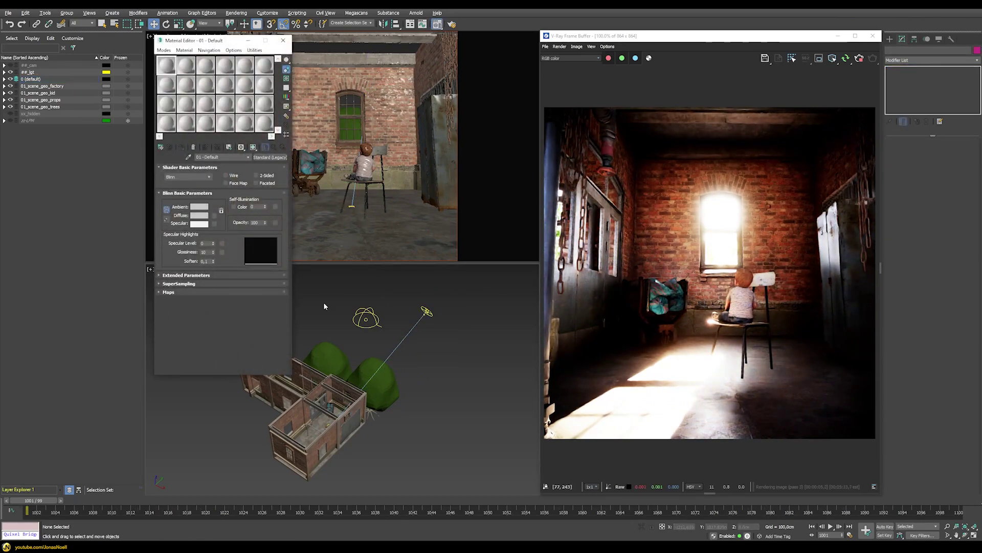
left_click(366, 319)
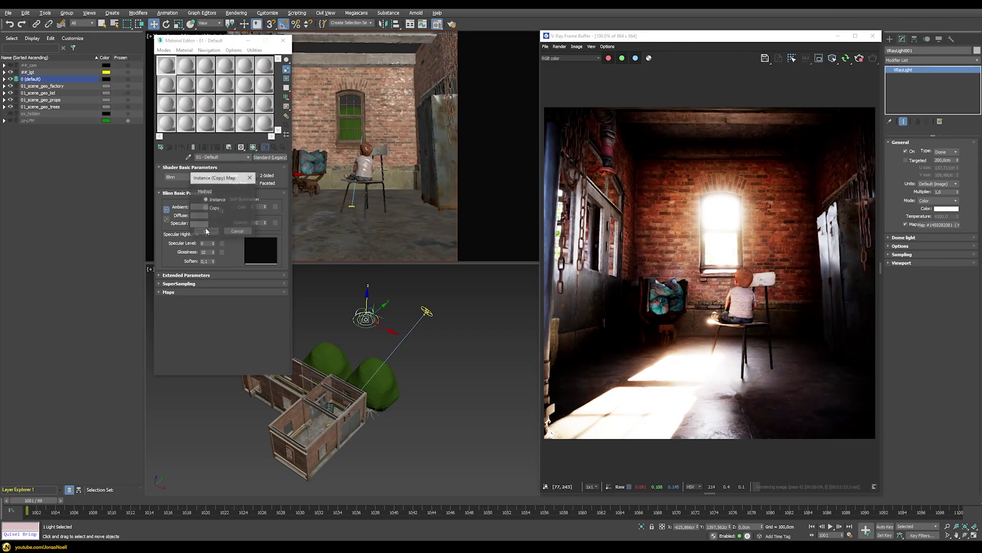
left_click(205, 230)
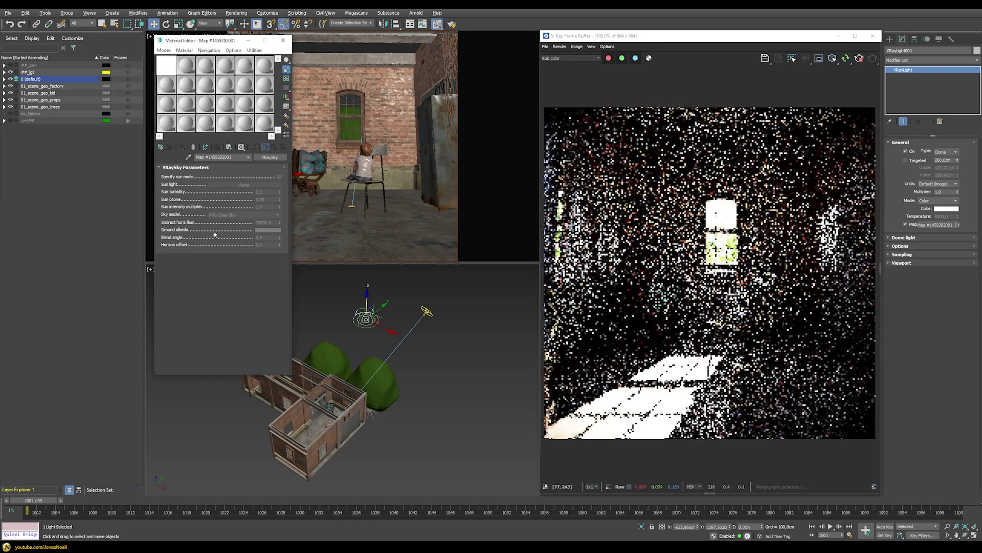
- Enable Specify sun node on the VRaySky map and link the scene's VRaySun as its sun light
left_click(279, 177)
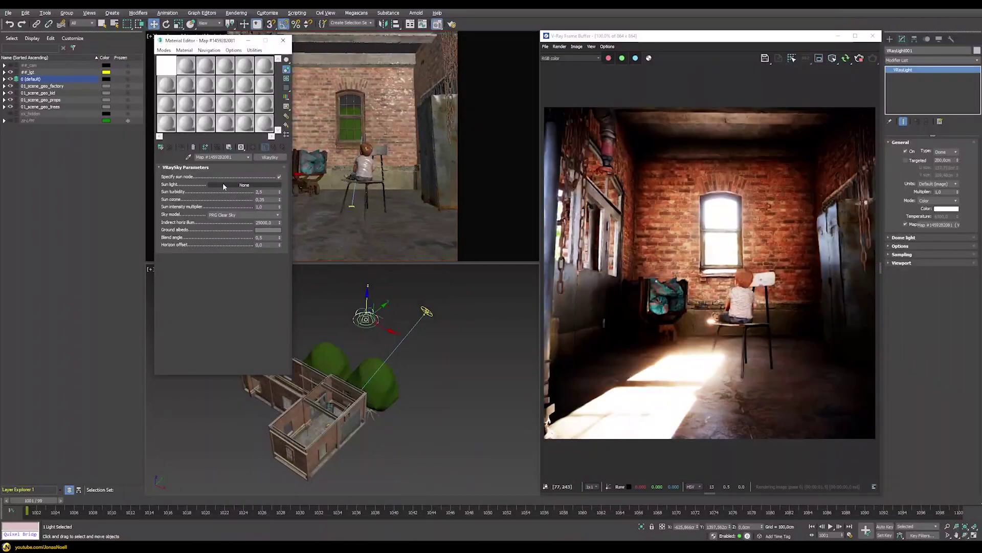
left_click(223, 184)
left_click(428, 311)
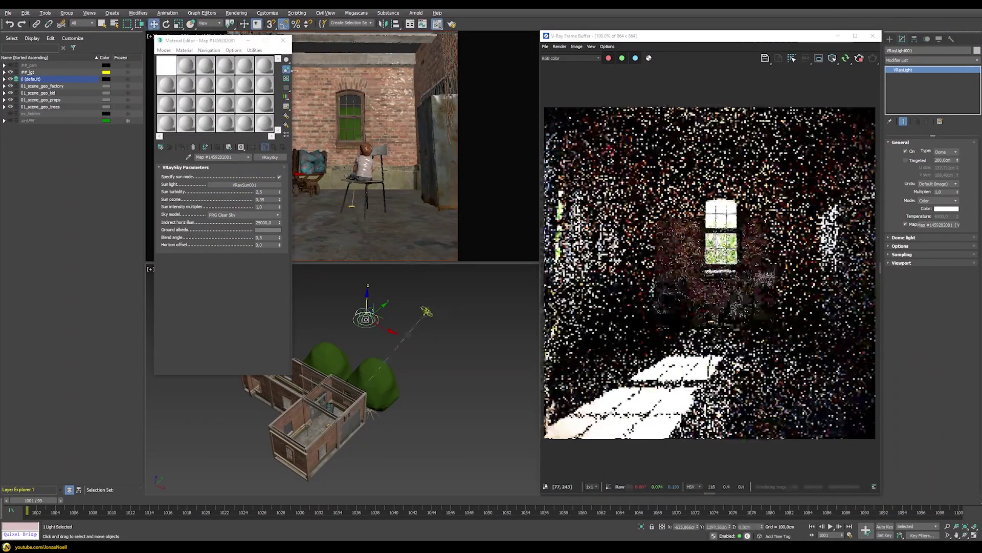
key("m")
- Test the linked sky by lowering the VRaySun below the horizon and raising it slightly, and undo these moves
left_click(427, 311)
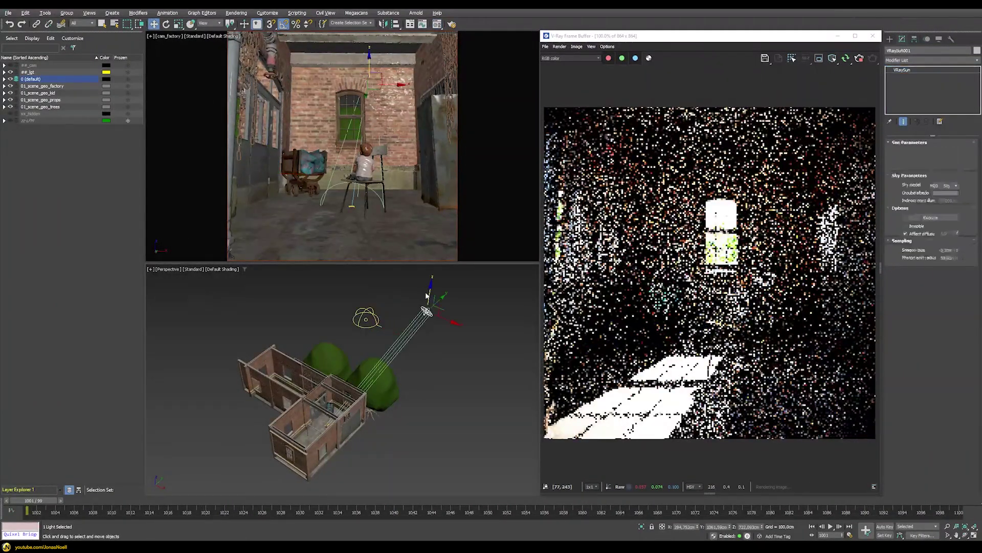
left_click_drag(428, 289, 421, 357)
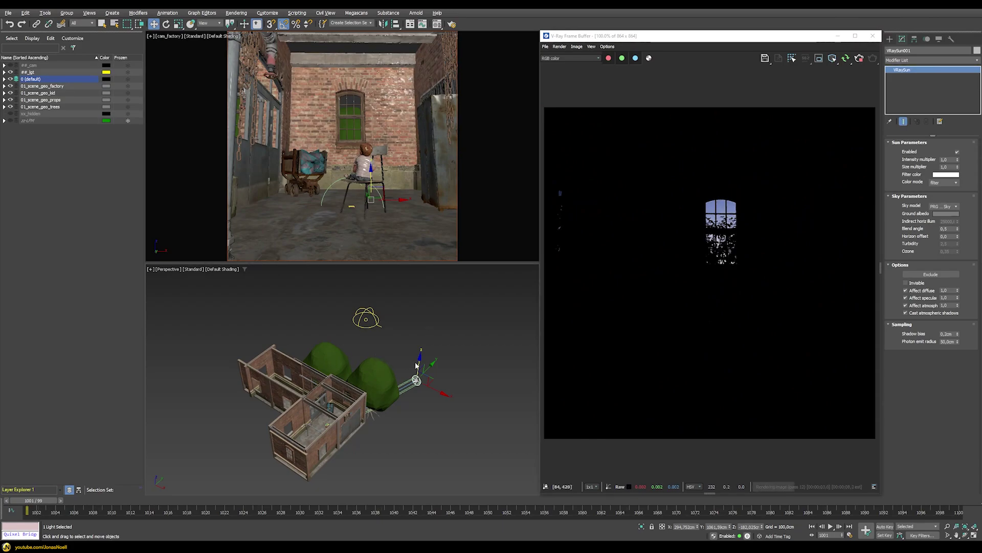
left_click_drag(419, 362, 419, 342)
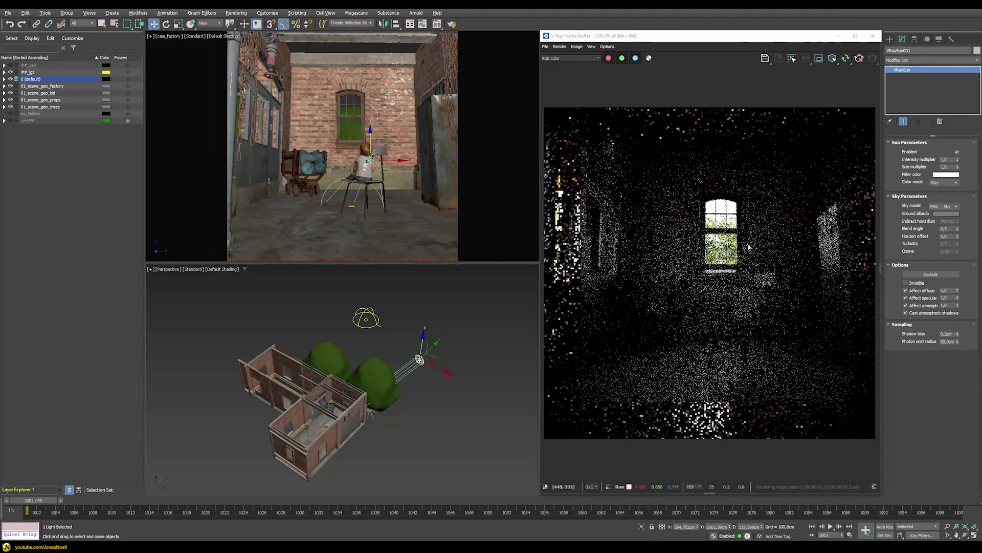
left_click(10, 24)
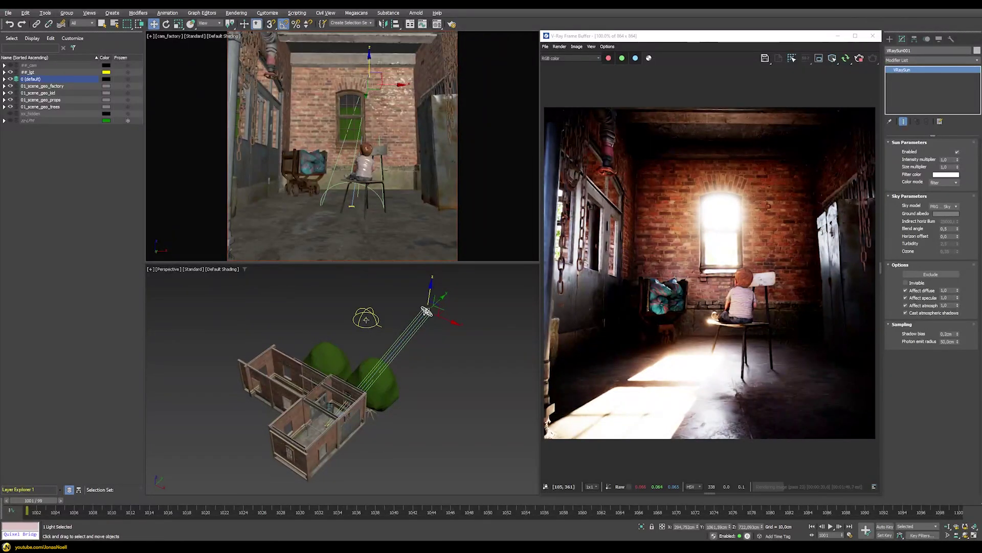
- Enable Adaptive dome for the dome light and check the background environment map setting
left_click(366, 319)
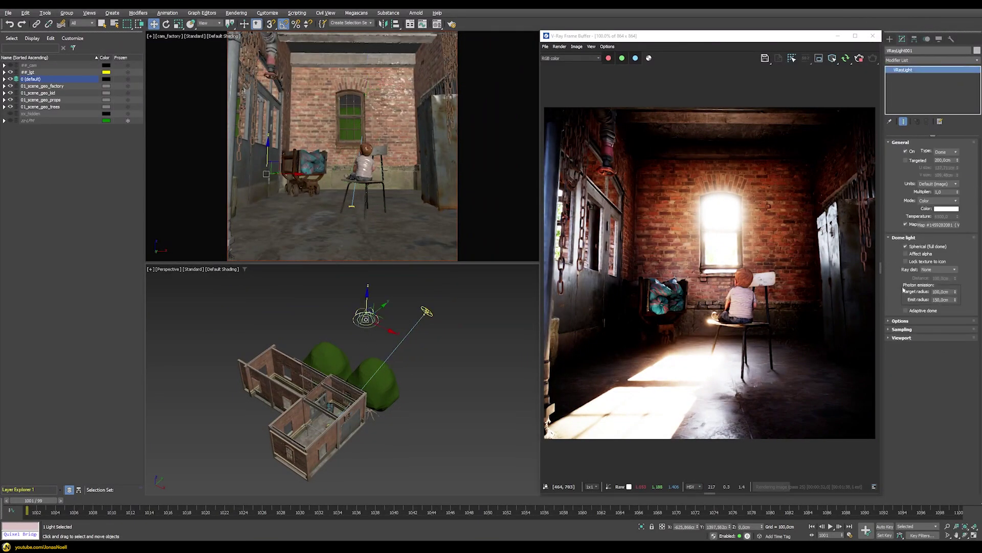
left_click(905, 310)
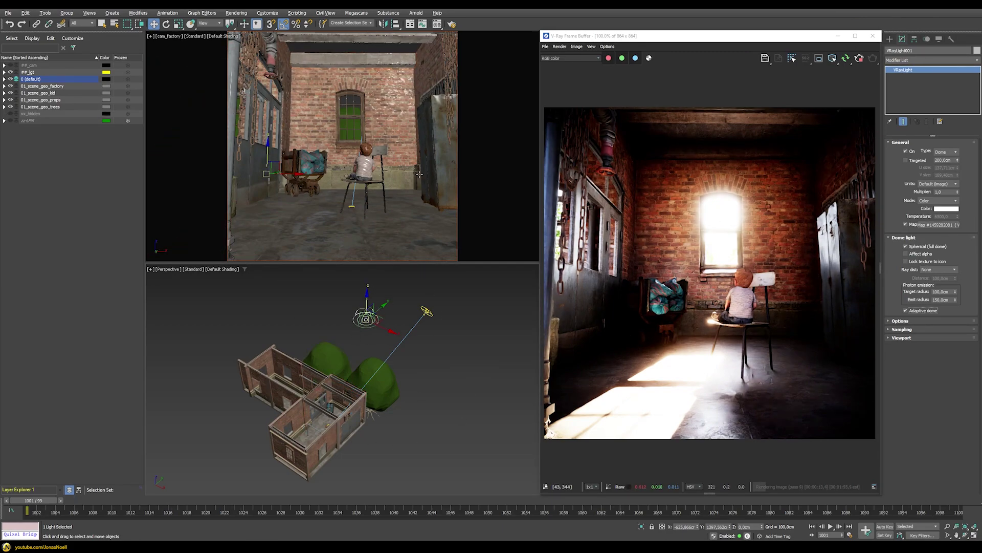
key("8")
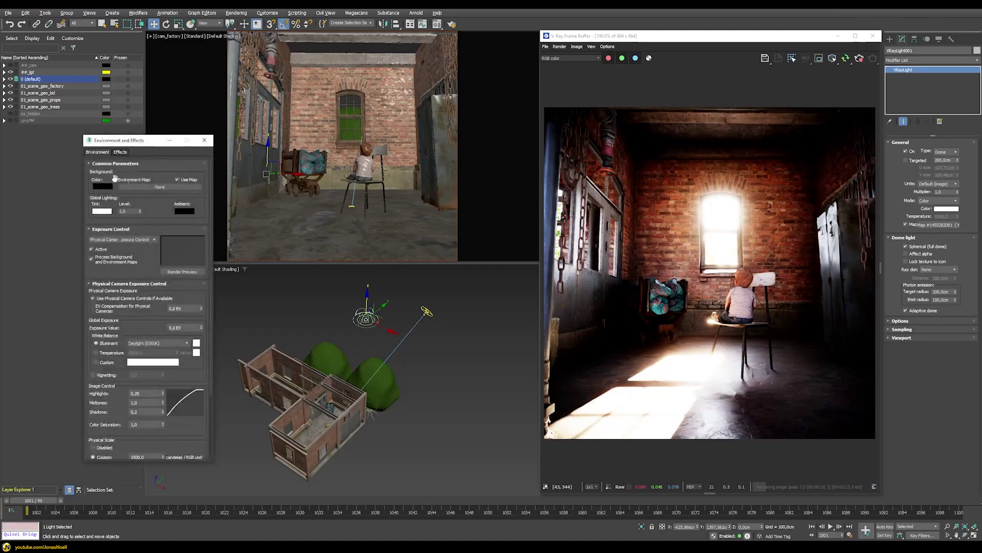
left_click(210, 138)
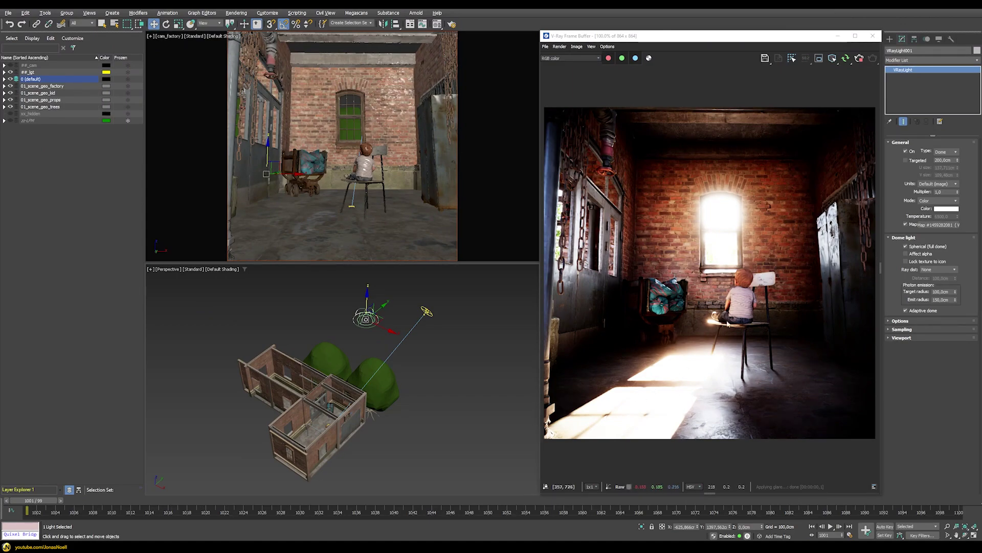
- Examine the render elements list and the denoiser parameters in Render Setup
left_click(452, 26)
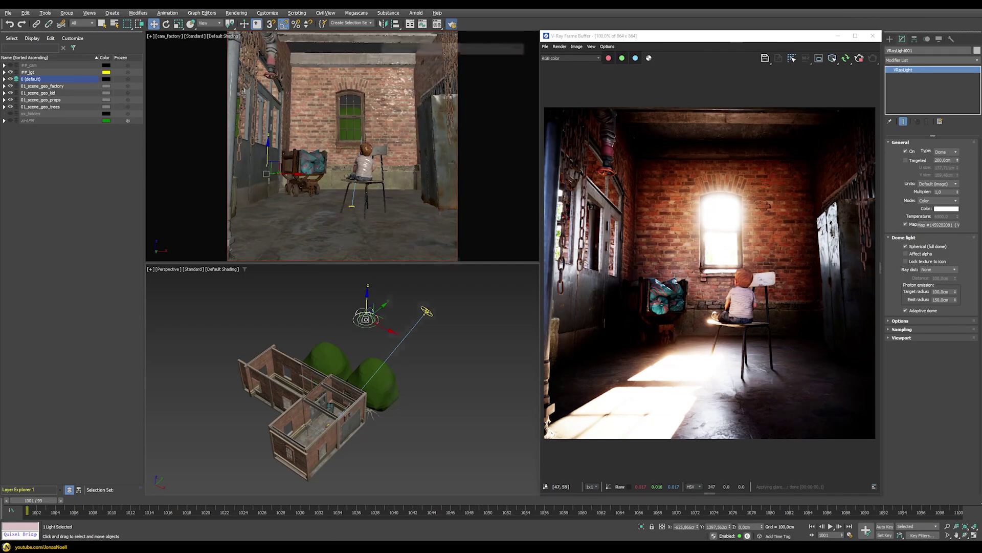
key("F10")
left_click(505, 100)
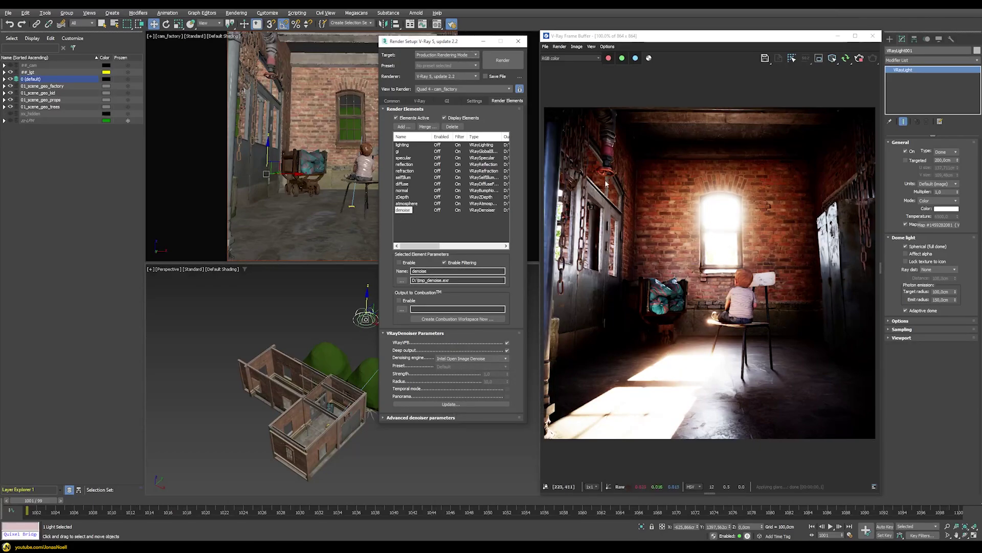
left_click(518, 41)
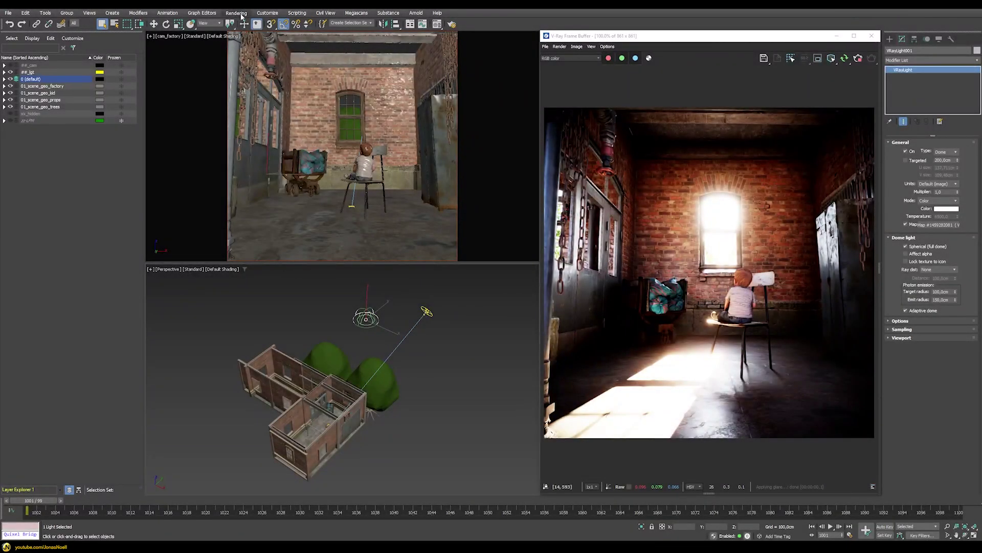
- Add a VRayEnvironmentFog atmosphere effect in the environment settings and start an interactive render
left_click(242, 15)
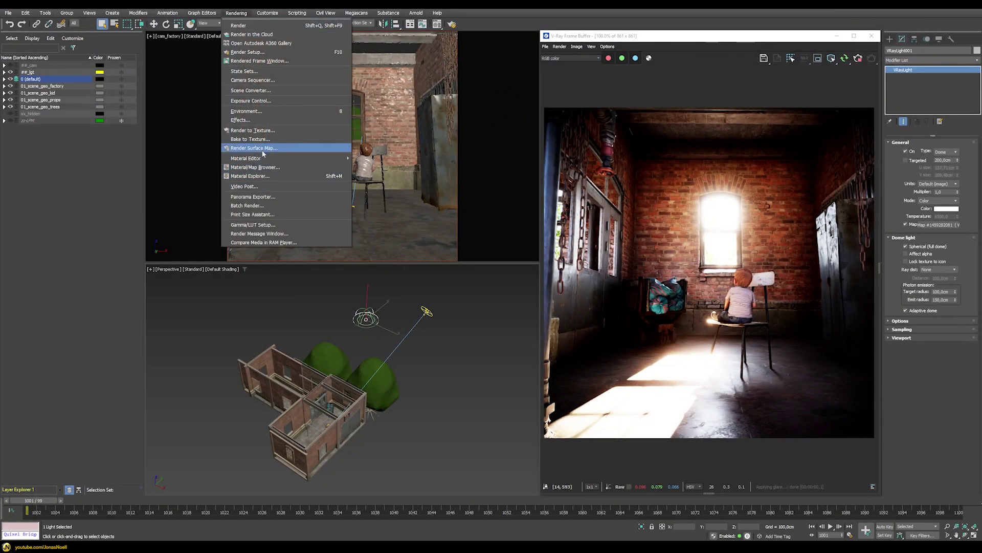
left_click(334, 111)
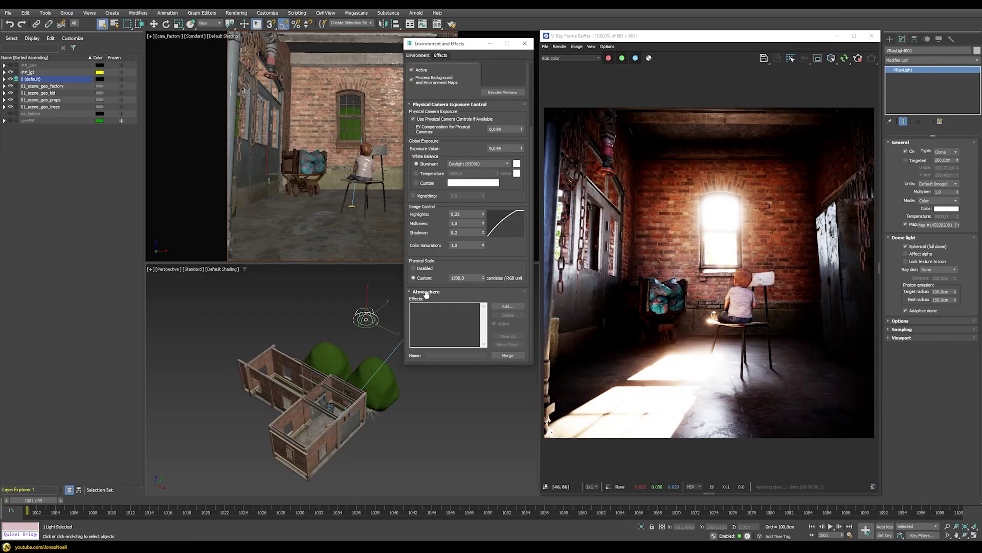
left_click(516, 306)
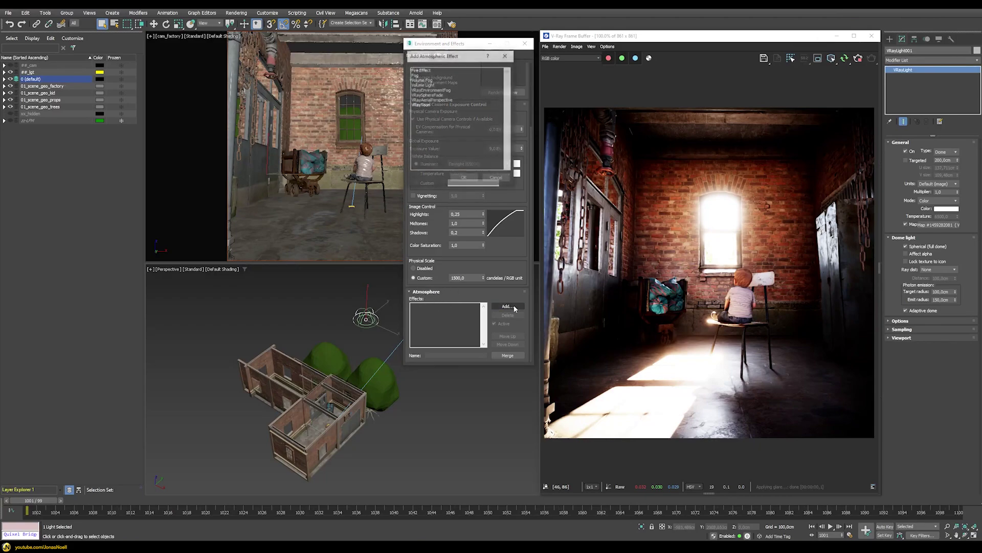
double_click(428, 90)
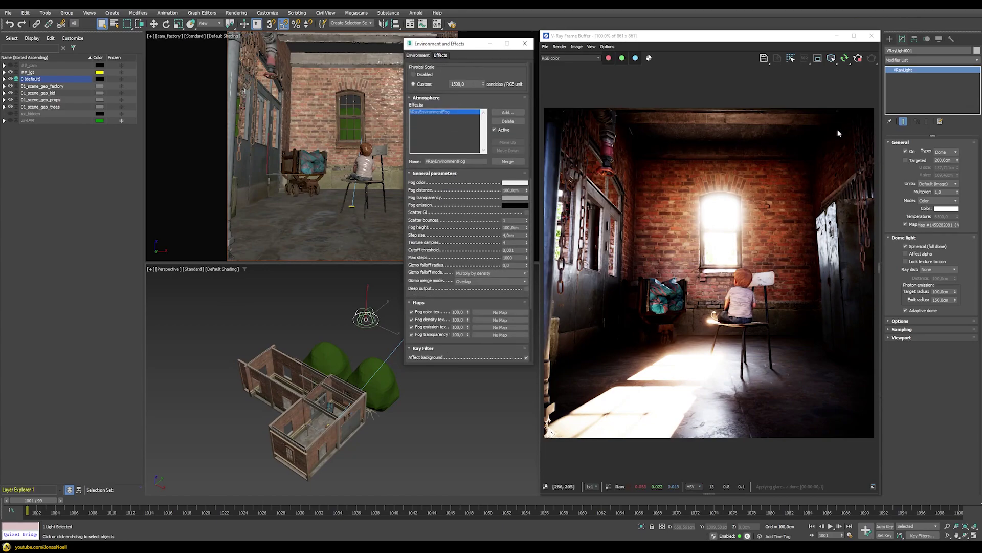
left_click(843, 61)
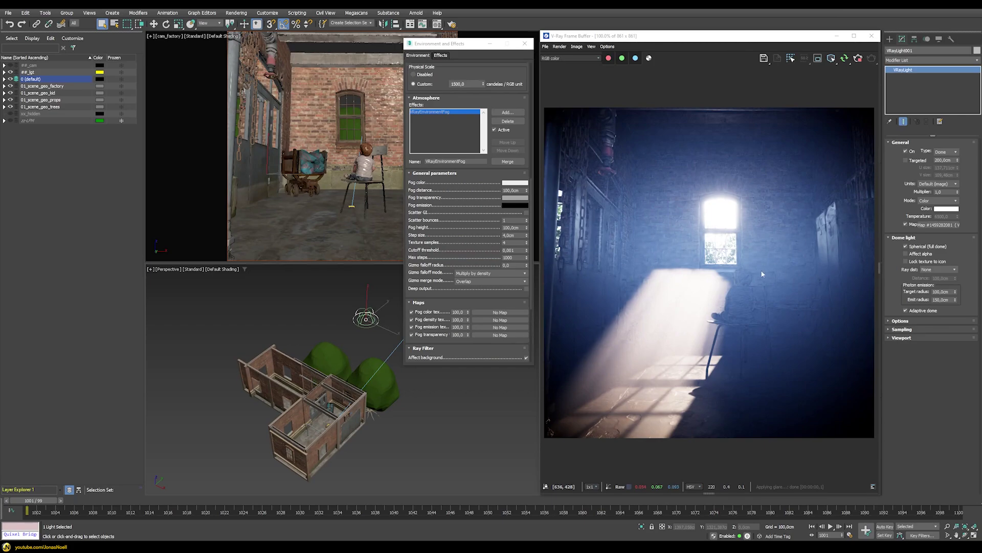
- Test a fog height of 50 cm, and settle on a fog height of 300 cm
left_click(515, 227)
type("50")
key("Return")
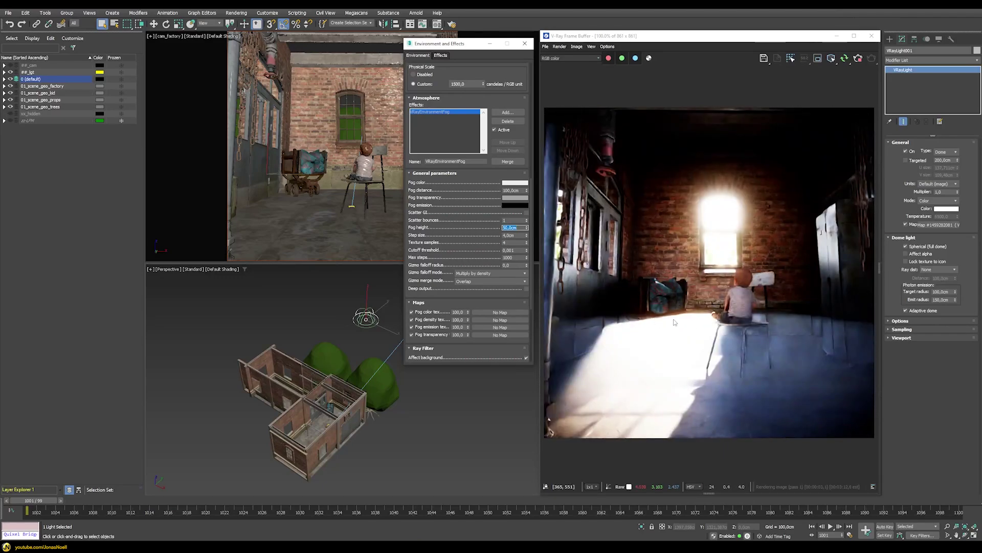
type("3")
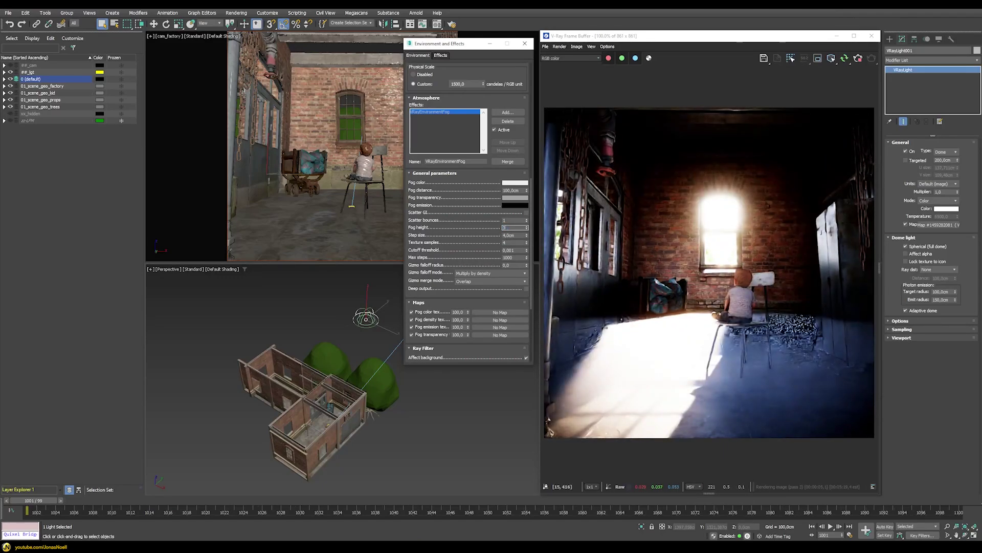
type("00")
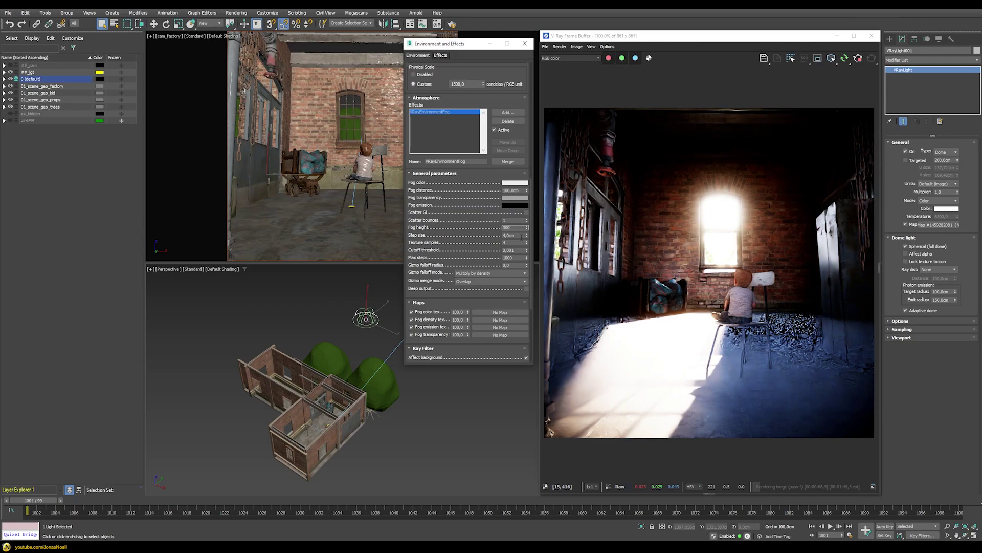
key("Return")
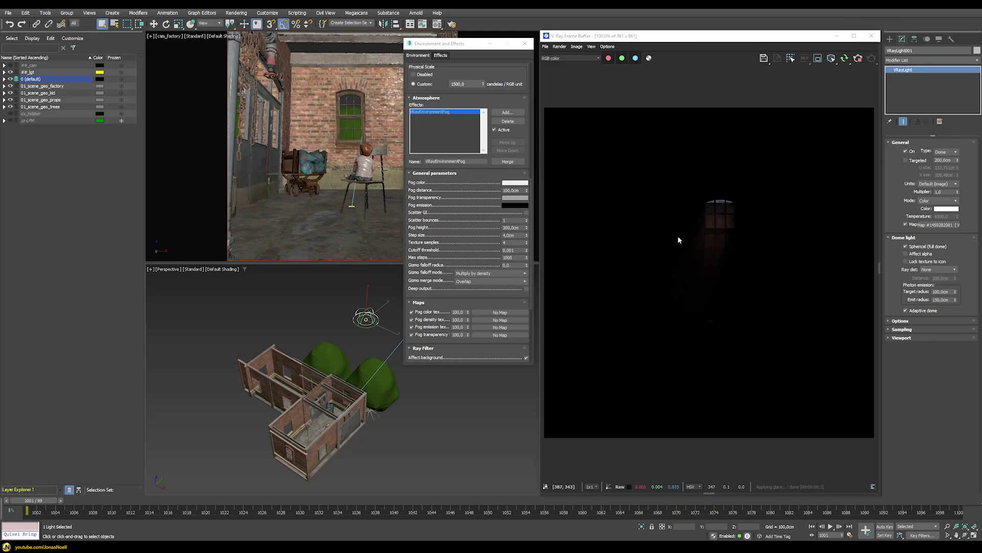
- Test a fog distance of 200 cm, and settle on a fog distance of 1000 cm
double_click(512, 189)
type("200")
key("Return")
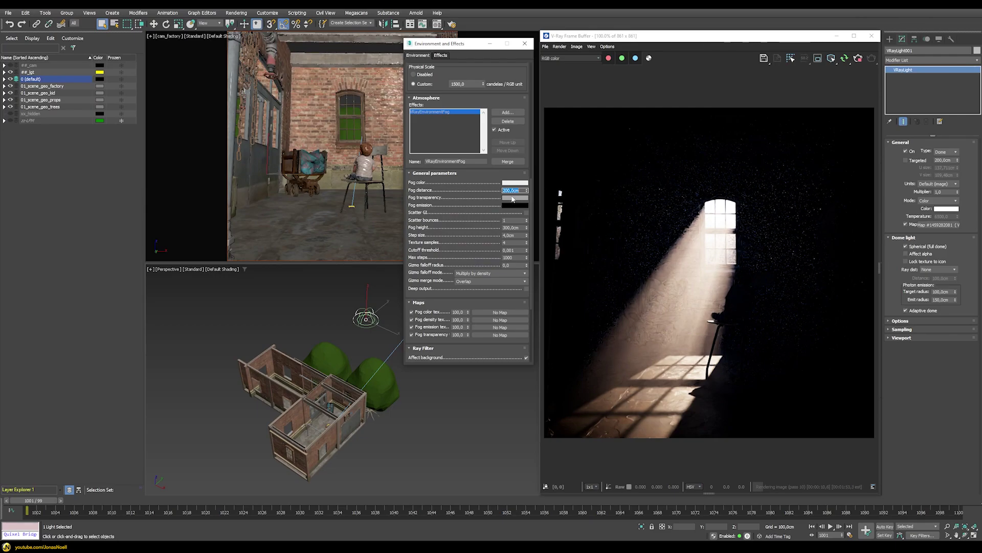
type("100")
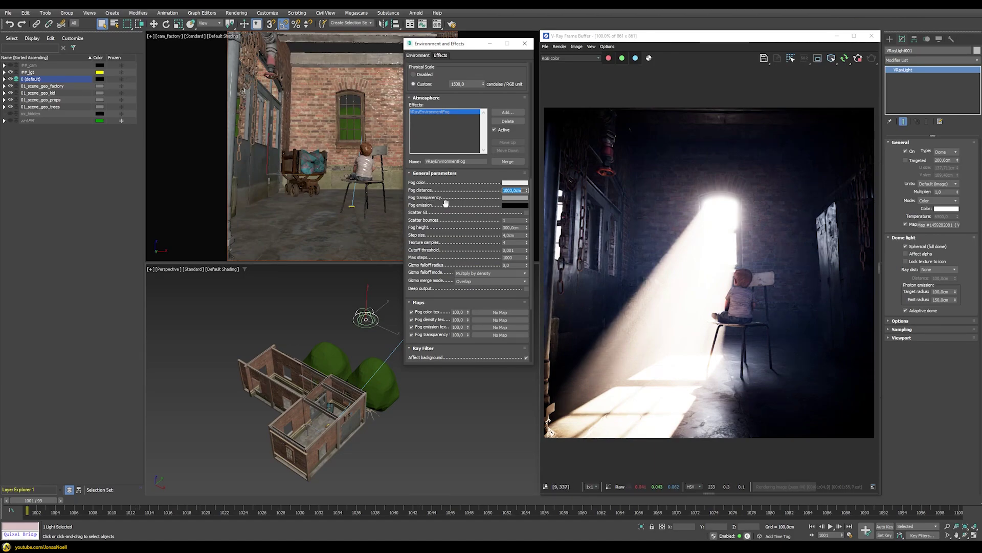
- Test fog transparency values of about 238 and 135 while viewing the atmosphere render element, return to RGB color and discard the change
left_click(512, 198)
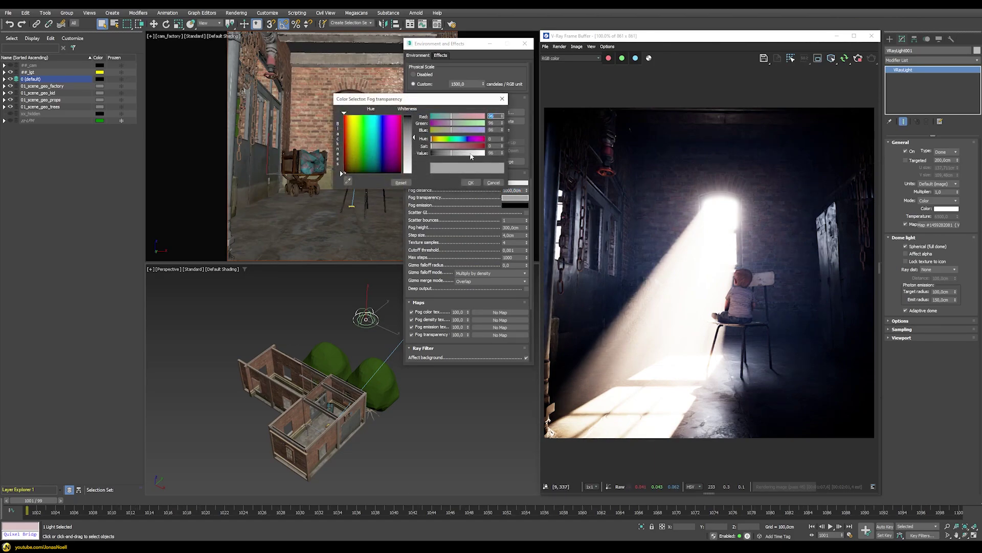
left_click_drag(476, 156, 481, 156)
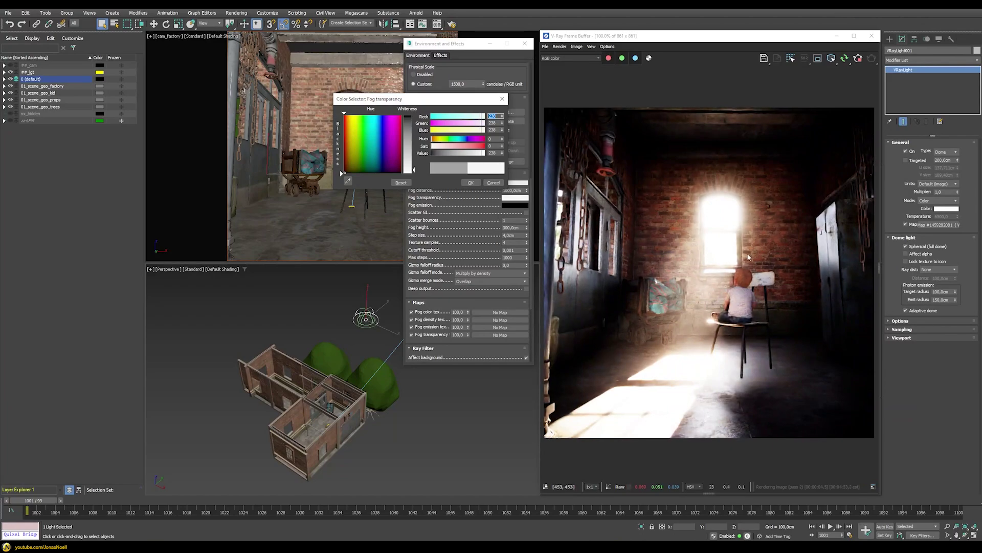
left_click(570, 57)
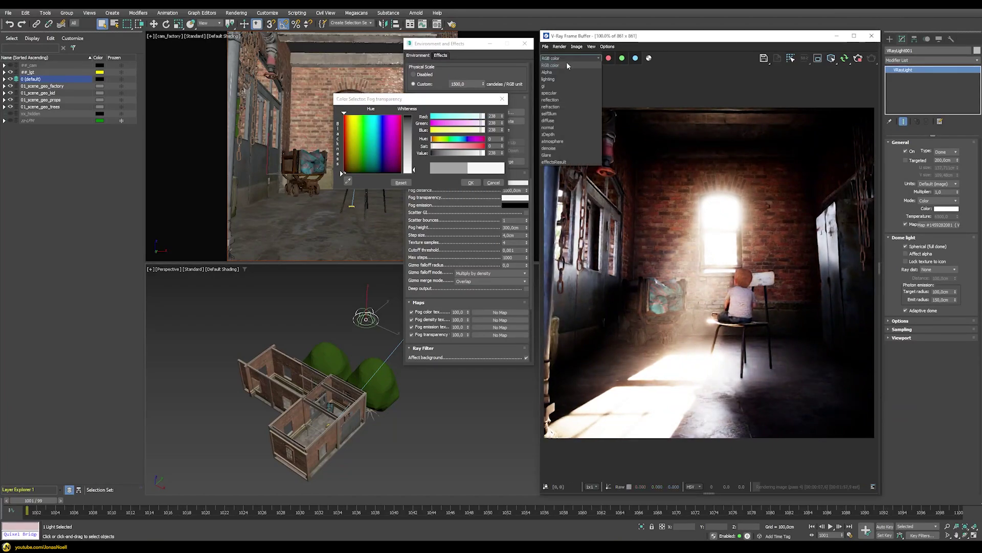
left_click(562, 142)
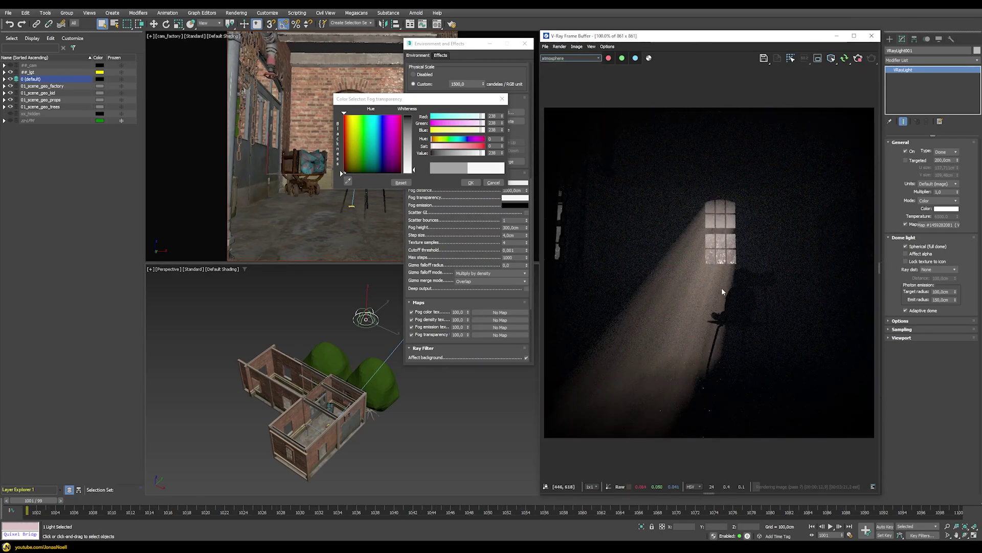
left_click_drag(482, 152, 458, 152)
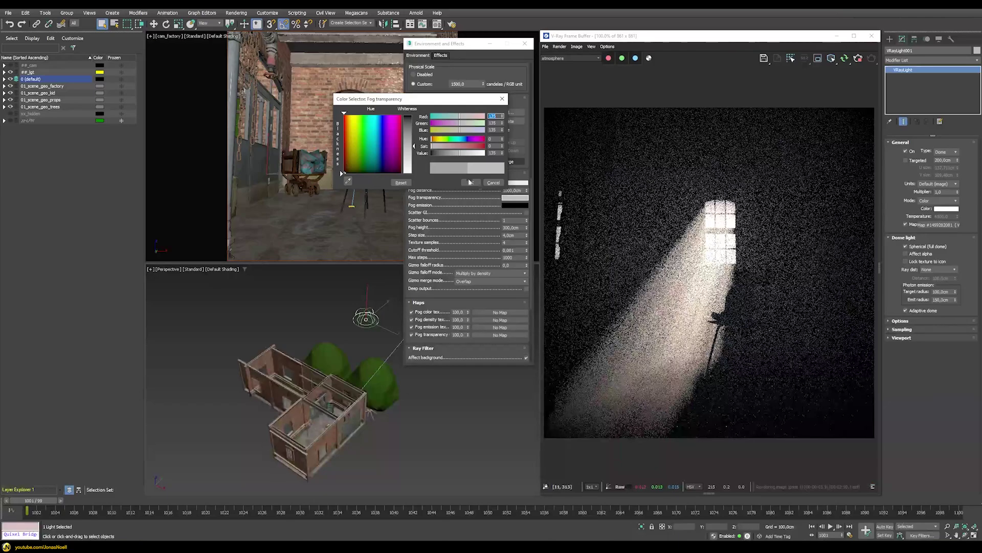
left_click(571, 58)
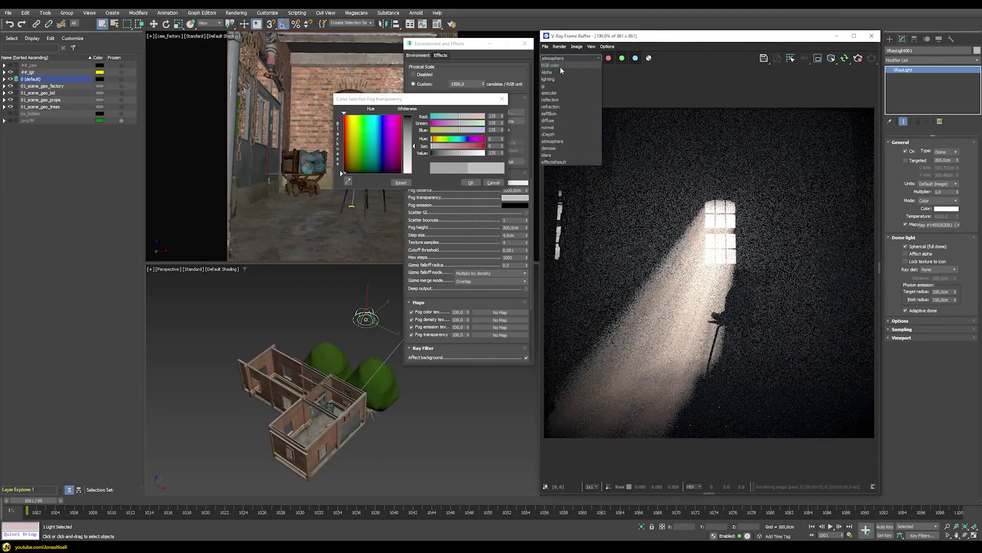
left_click(558, 66)
left_click(493, 183)
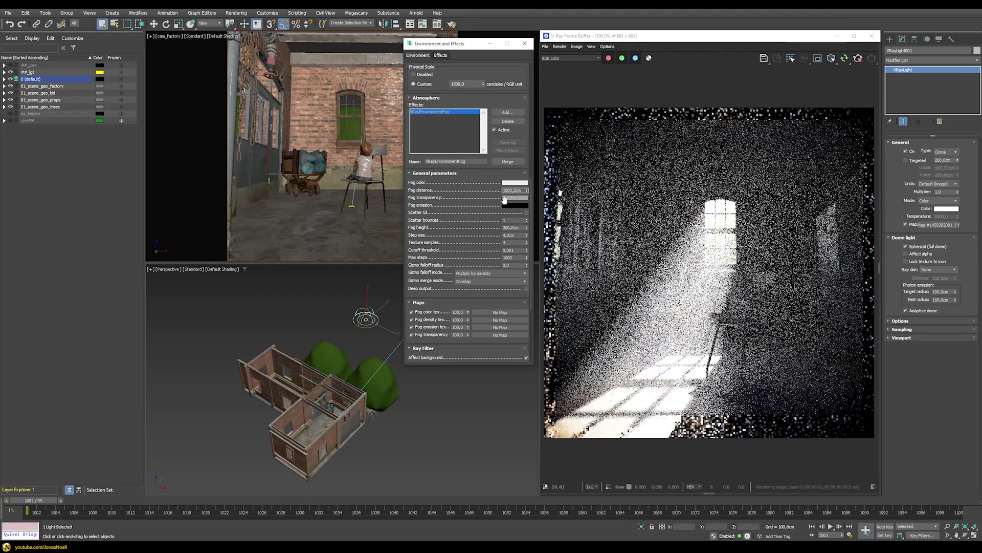
- Test a red fog transparency colour with a saturation of about 209 and discard it
left_click(508, 198)
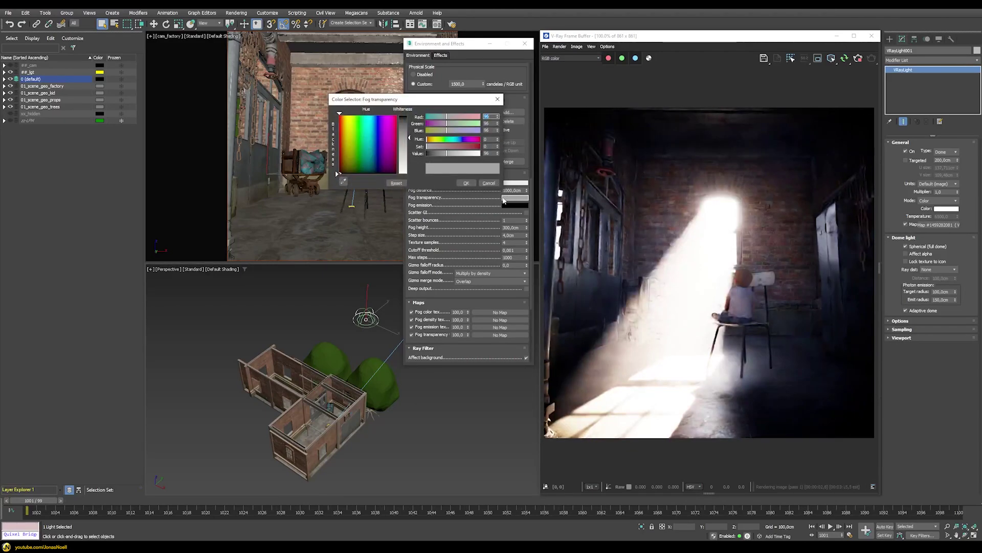
left_click(470, 149)
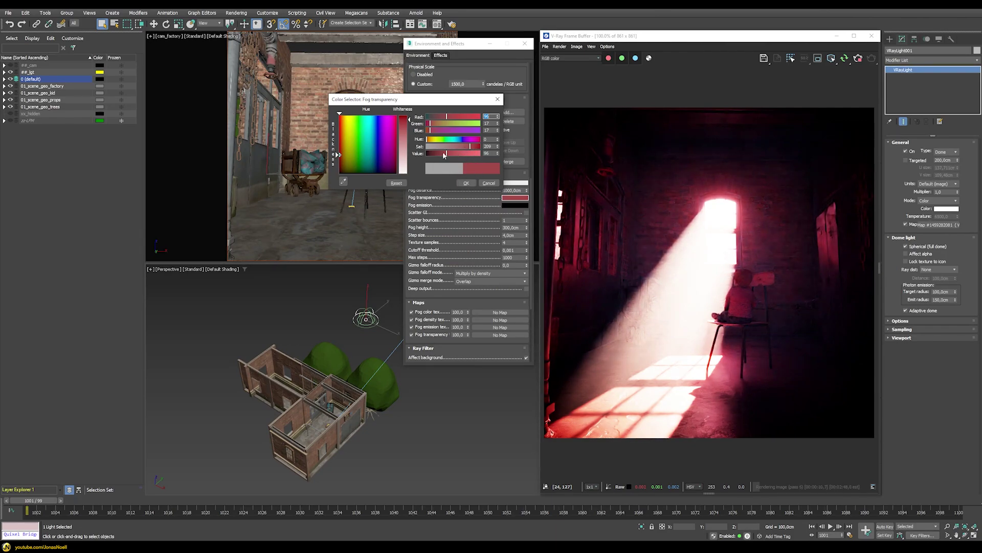
left_click(489, 183)
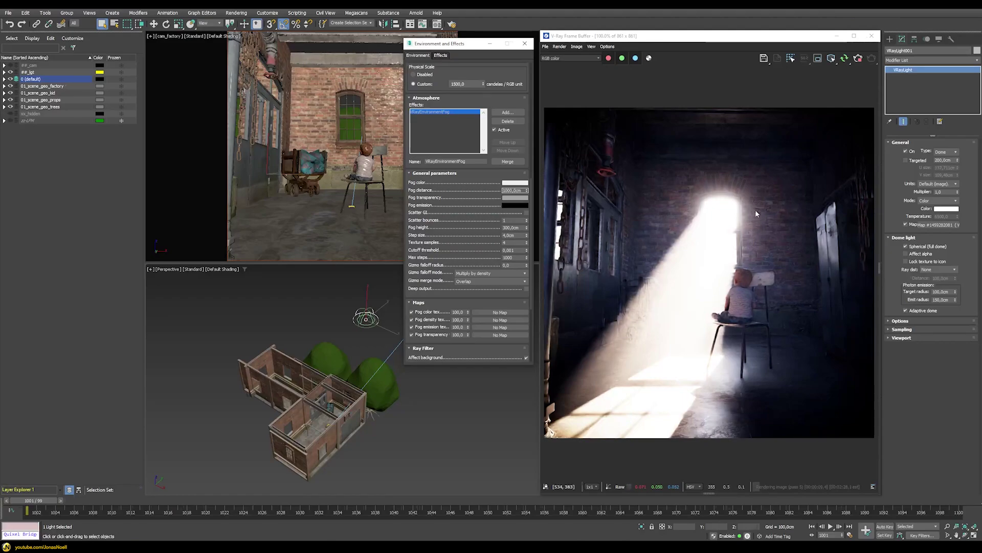
- Test a red fog color with a saturation of about 198 and discard it
left_click(515, 183)
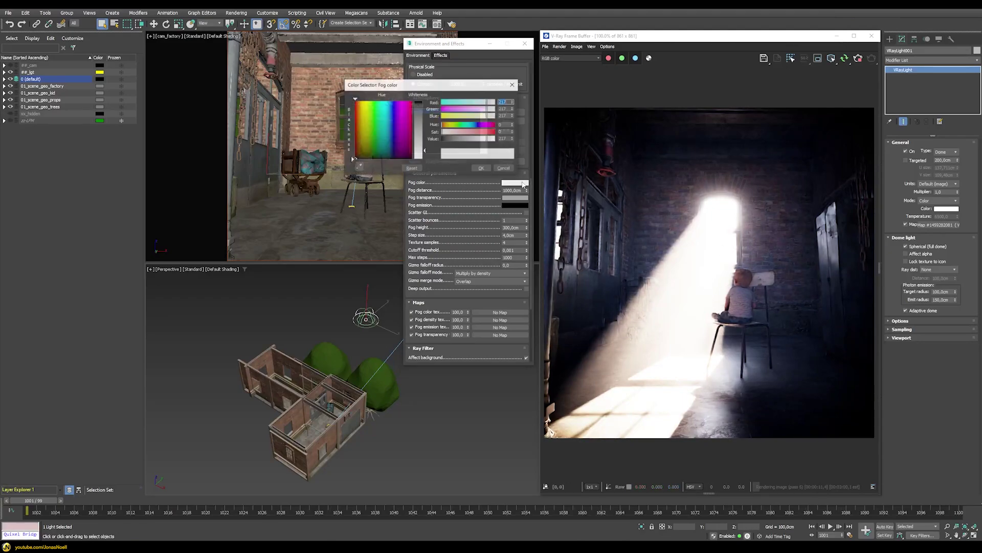
left_click_drag(473, 136, 484, 132)
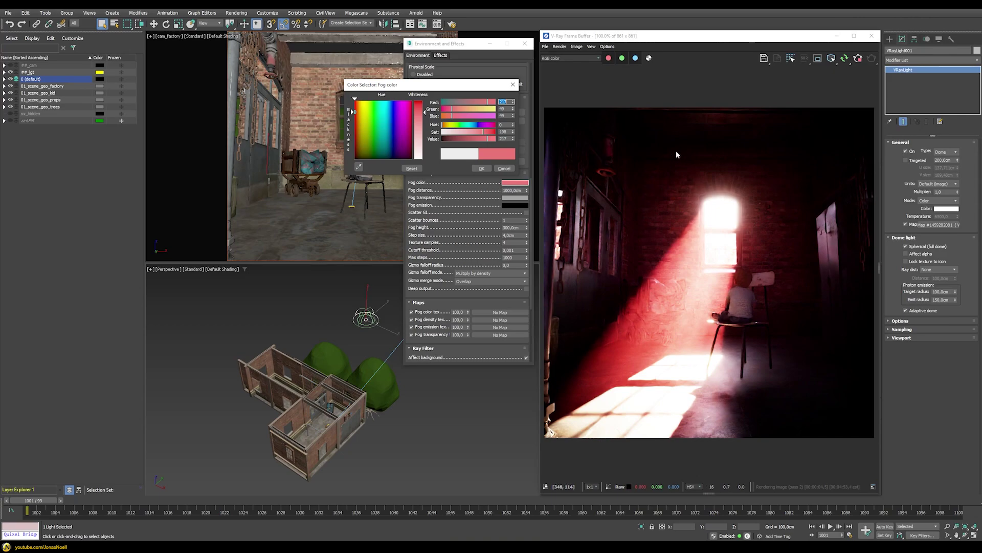
left_click(504, 168)
- Enable Scatter GI for the environment fog to compare the lighting, and disable it again
left_click_drag(476, 208, 475, 207)
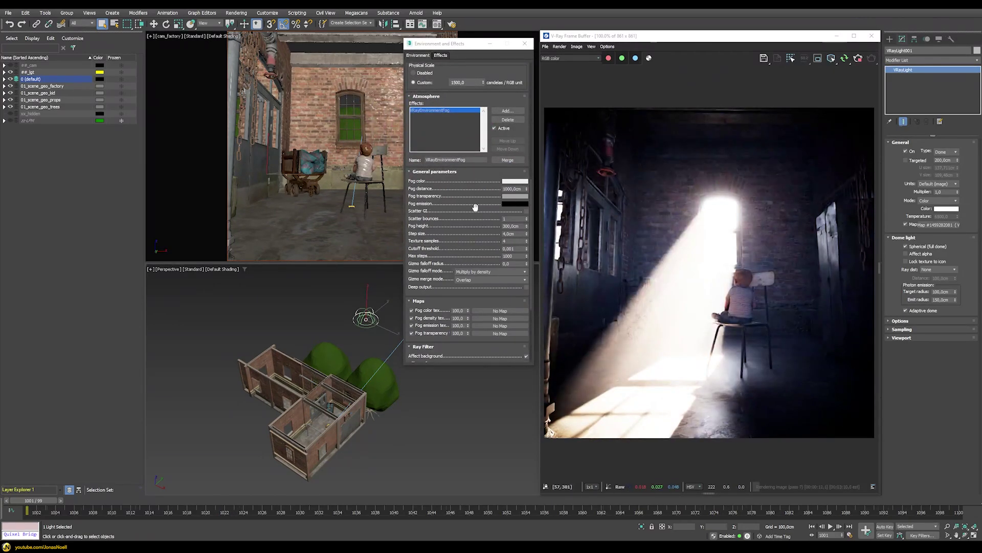
left_click(526, 211)
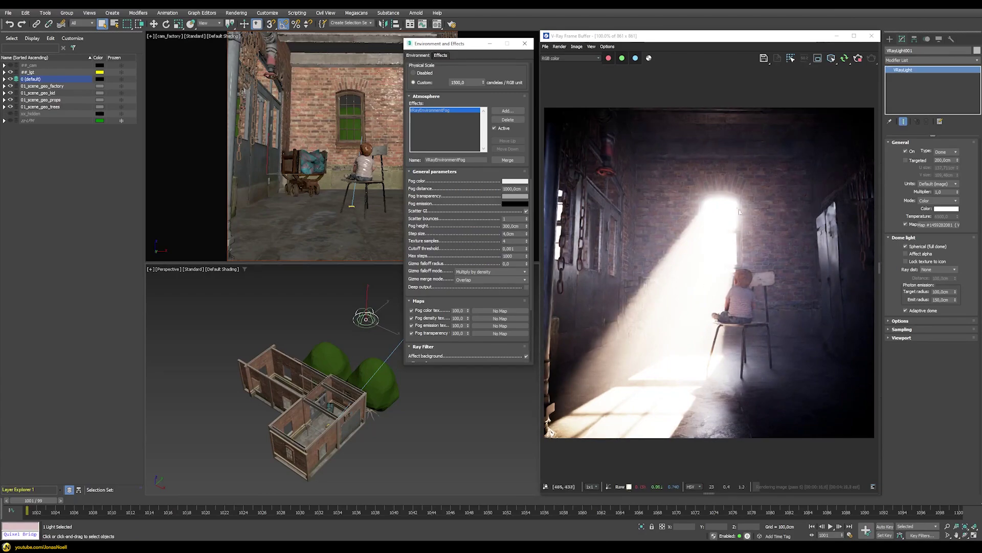
left_click(526, 211)
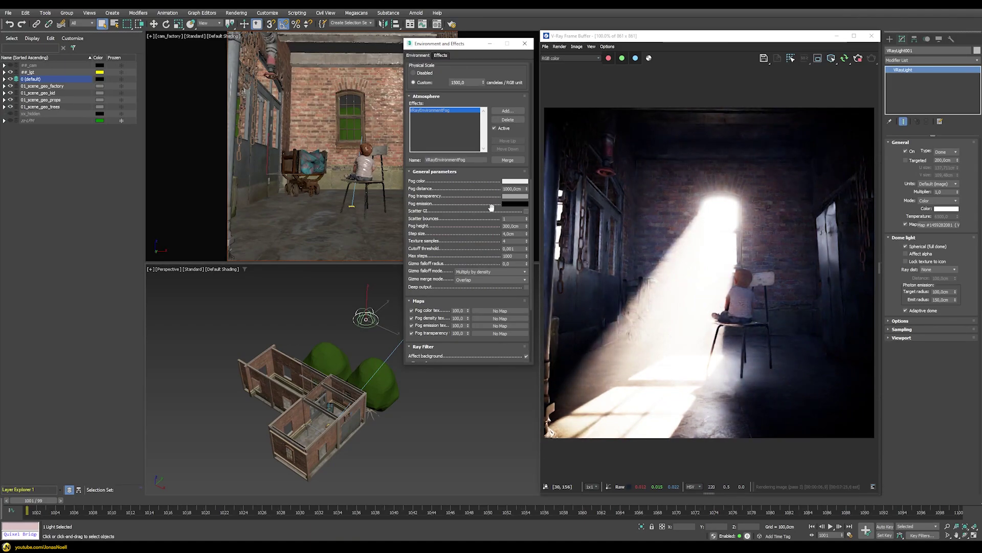
- Test the fog emission with dark grey, near-white, purple and blue colours, and discard the change
left_click(513, 203)
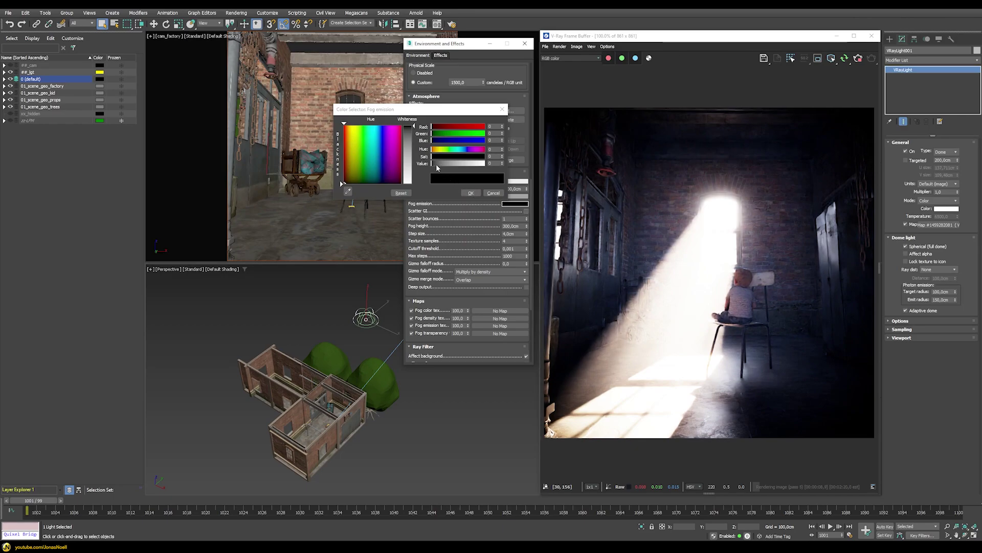
left_click(436, 164)
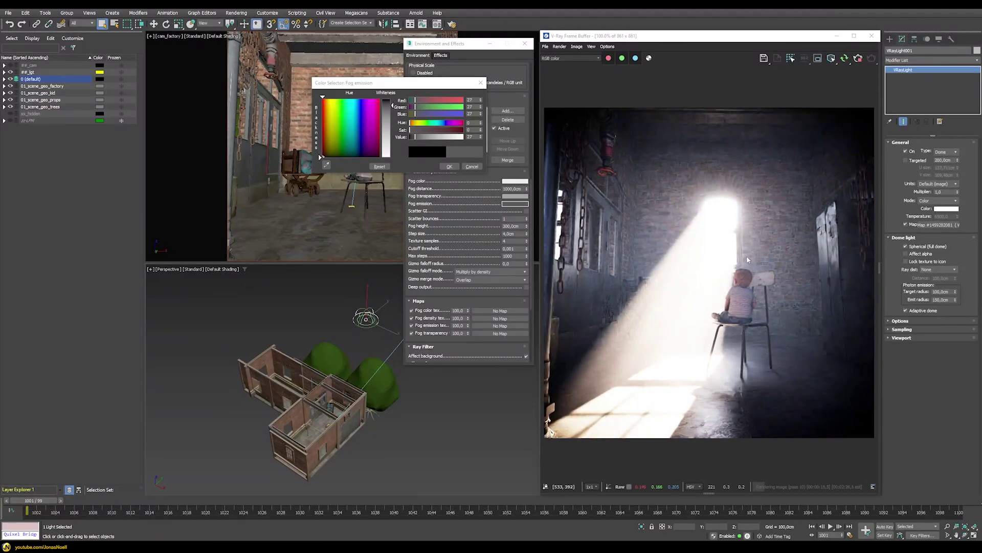
left_click_drag(459, 137, 452, 137)
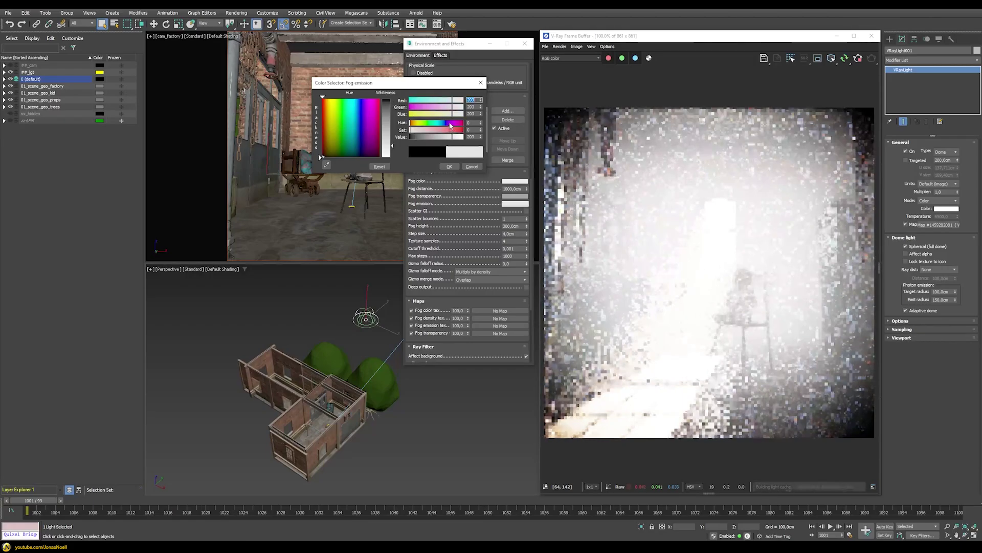
left_click(452, 123)
left_click(454, 131)
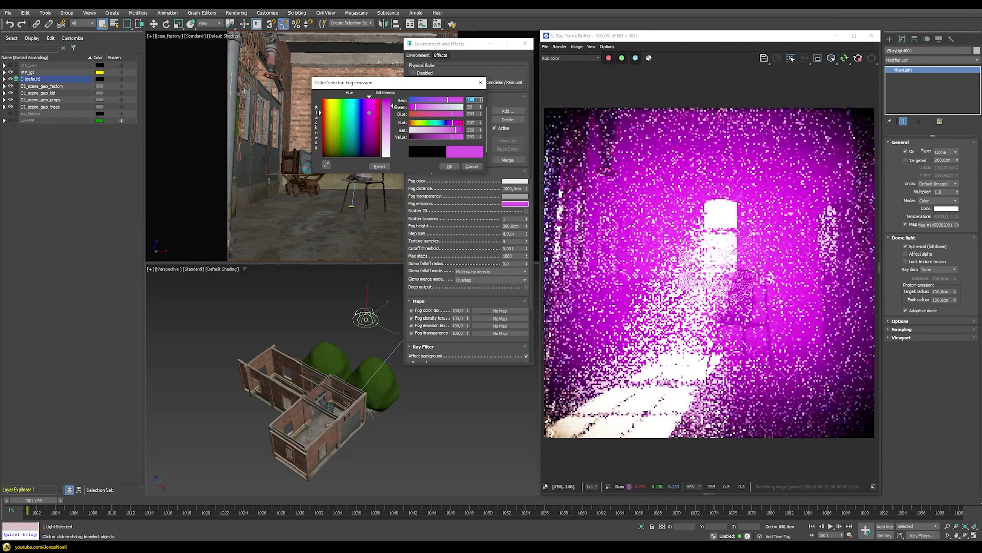
left_click_drag(446, 124, 442, 124)
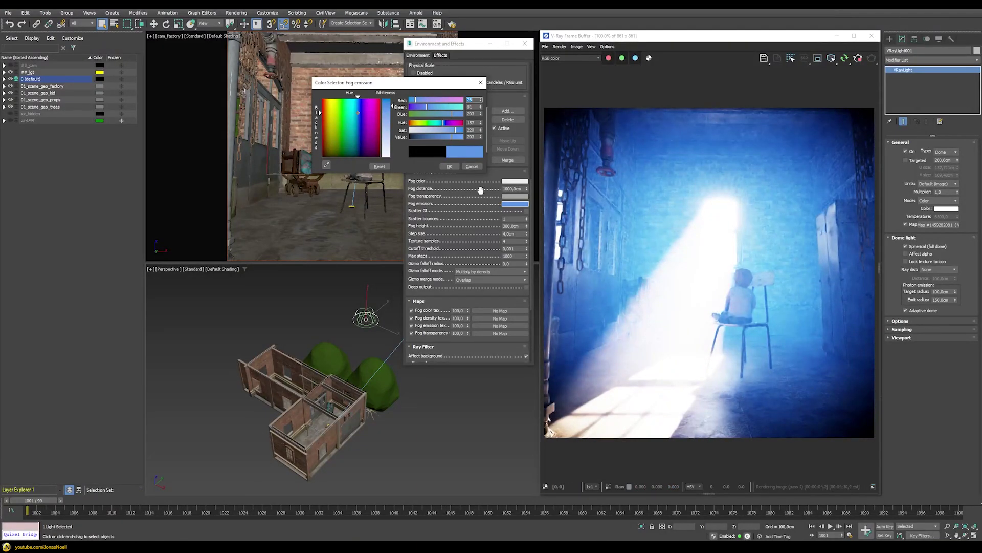
left_click(472, 167)
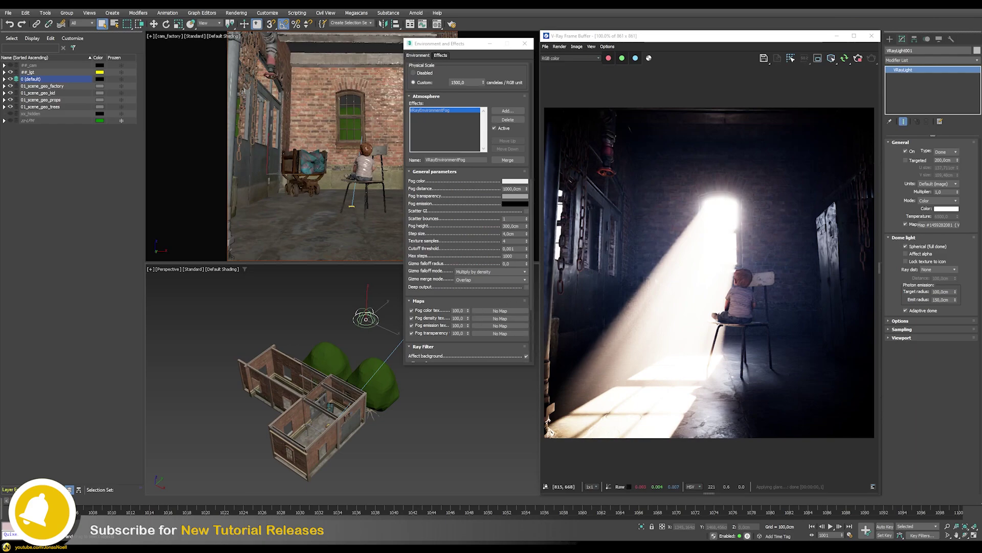
- Disable Affect reflections, Affect refractions, Affect shadows and Affect GI in the fog's ray filter settings
scroll(467, 269, "down", 3)
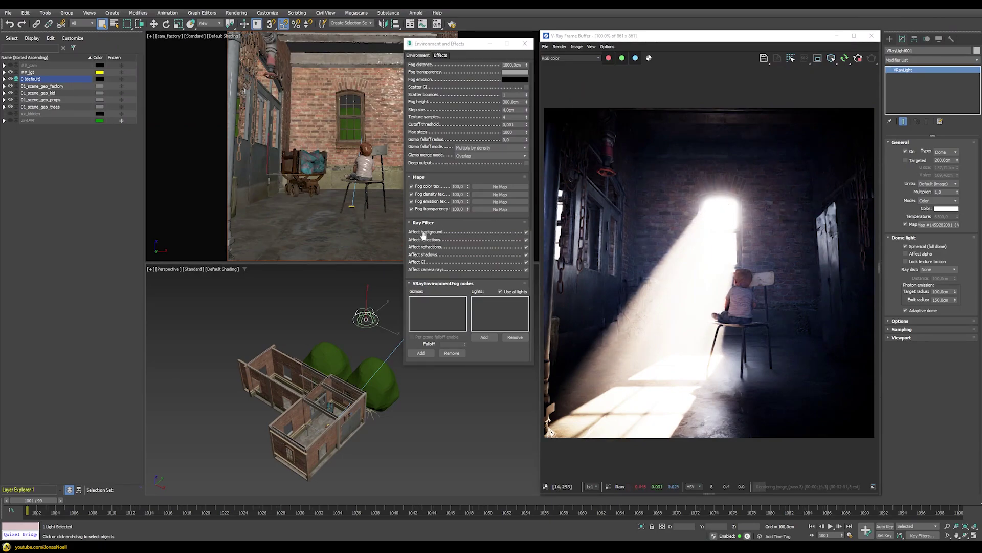
left_click(527, 240)
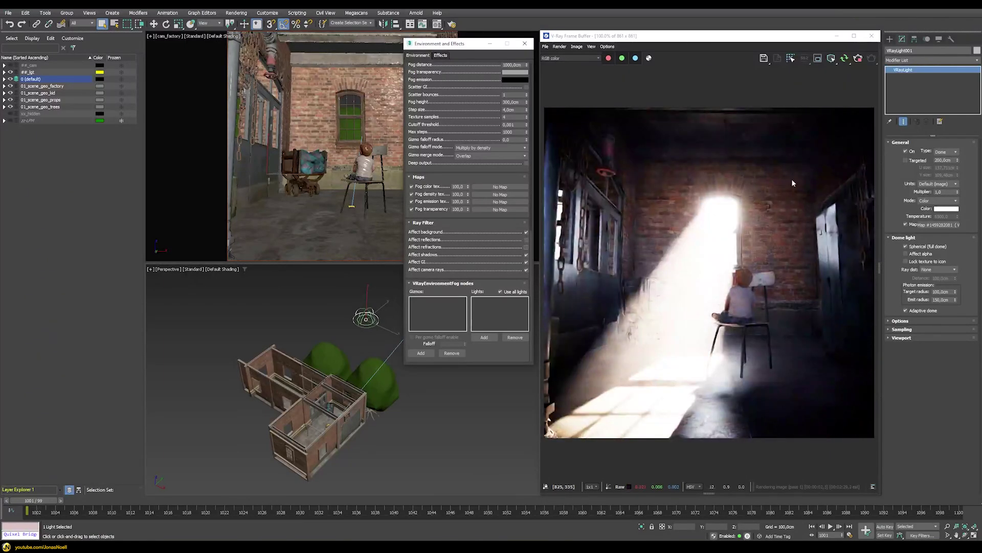
left_click(526, 254)
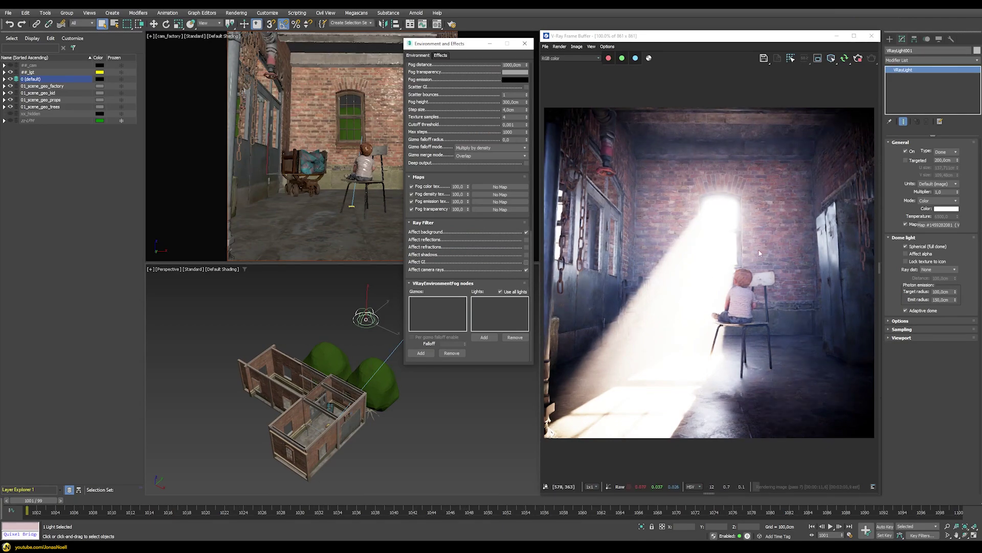
- Enable Affect GI, Affect shadows, Affect refractions and Affect reflections again in the fog's ray filter settings
left_click(526, 262)
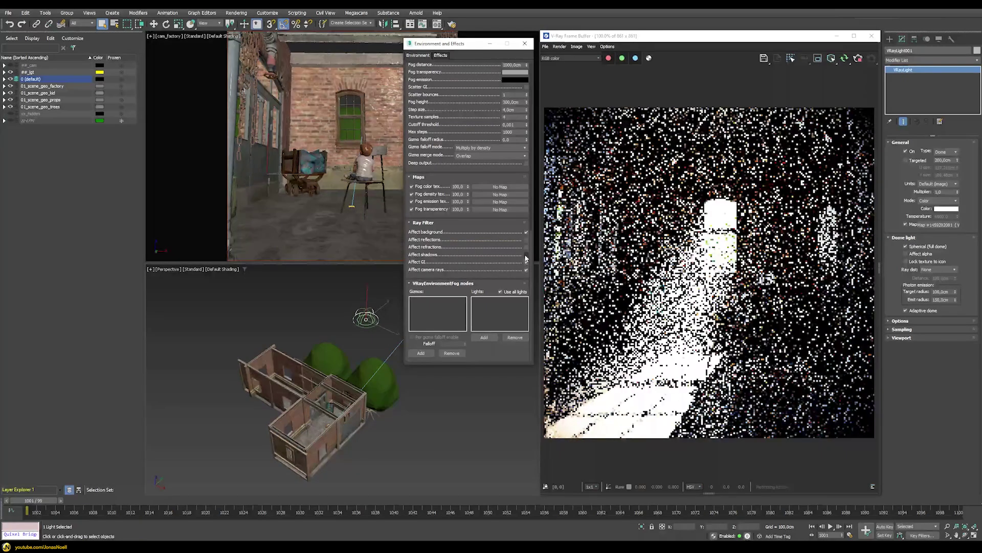
left_click(526, 254)
left_click(526, 246)
left_click(526, 239)
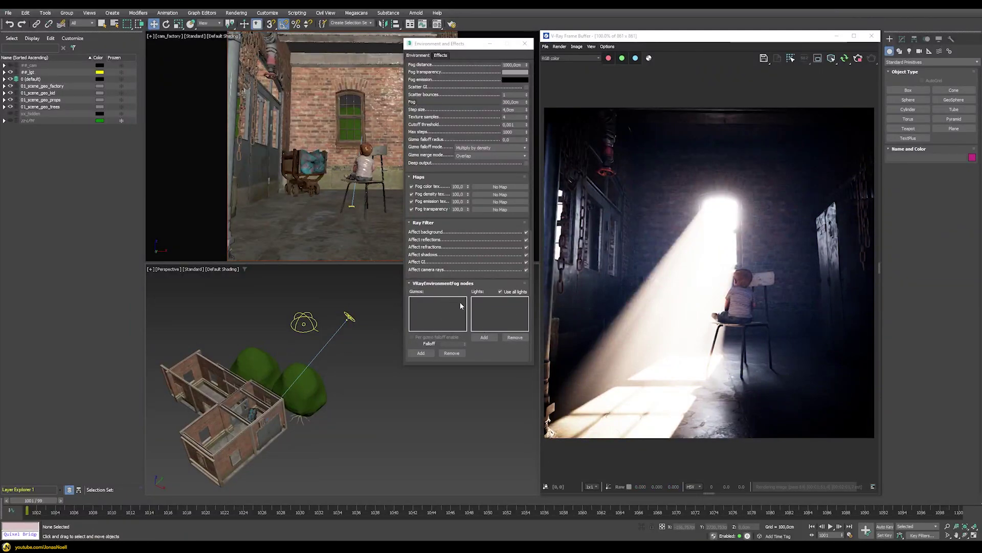
- Create a box about 1535 cm long, 1392 cm wide and 623 cm high around the factory building
left_click(908, 90)
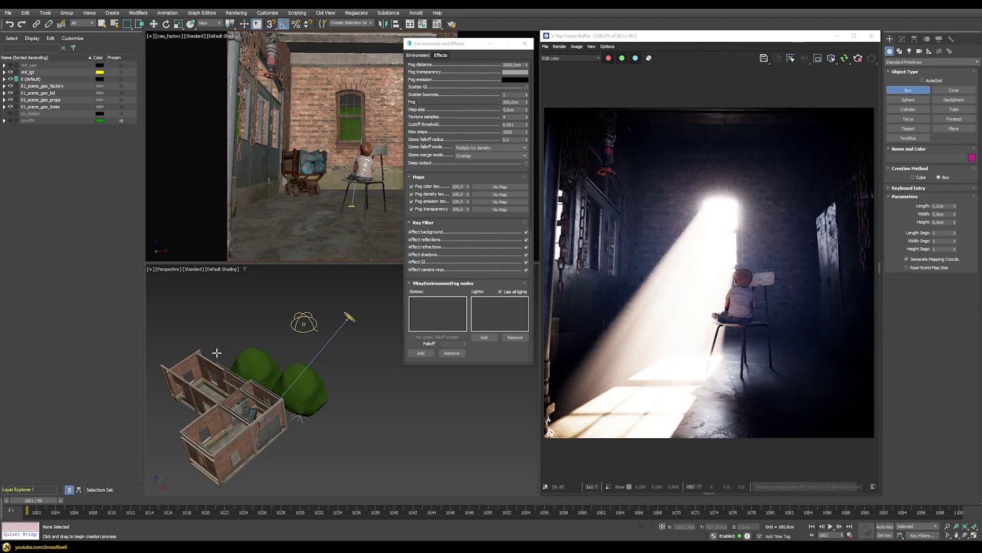
left_click_drag(241, 335, 202, 419)
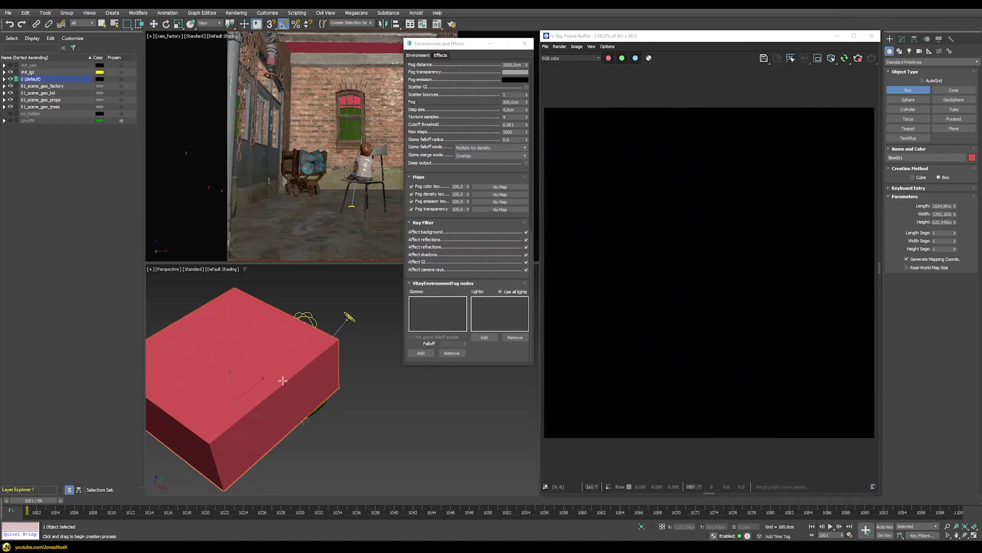
right_click(237, 299)
- Exclude the new box from rendering through the rendering control in its object properties
right_click(236, 299)
left_click(261, 368)
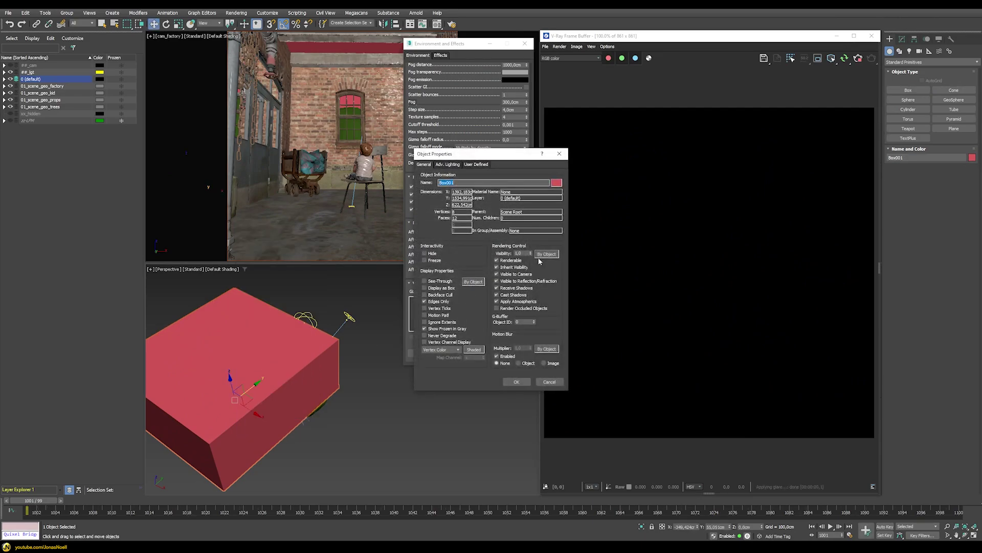
left_click(546, 254)
left_click(516, 382)
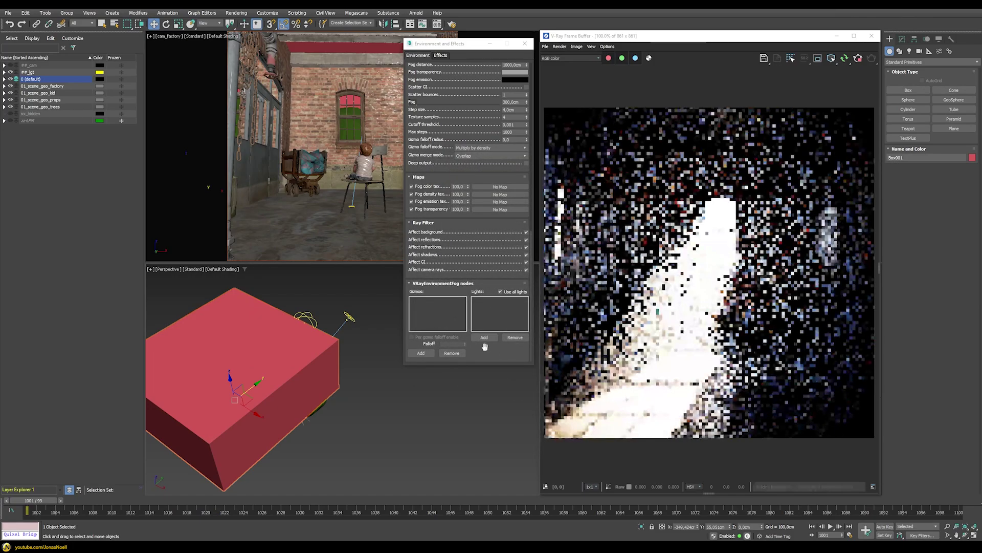
- Add the box around the factory as a gizmo of the environment fog and refresh the interactive render
left_click(420, 352)
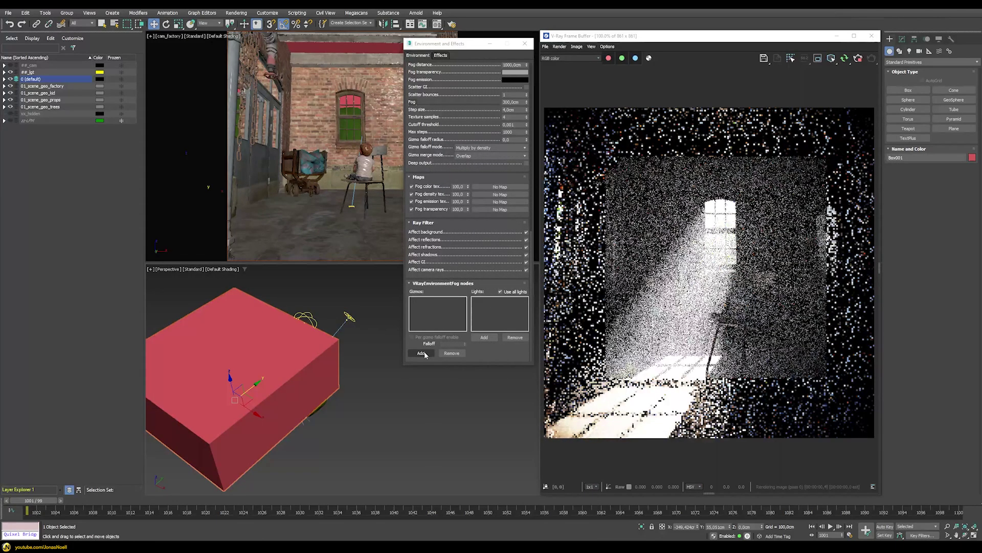
left_click(240, 295)
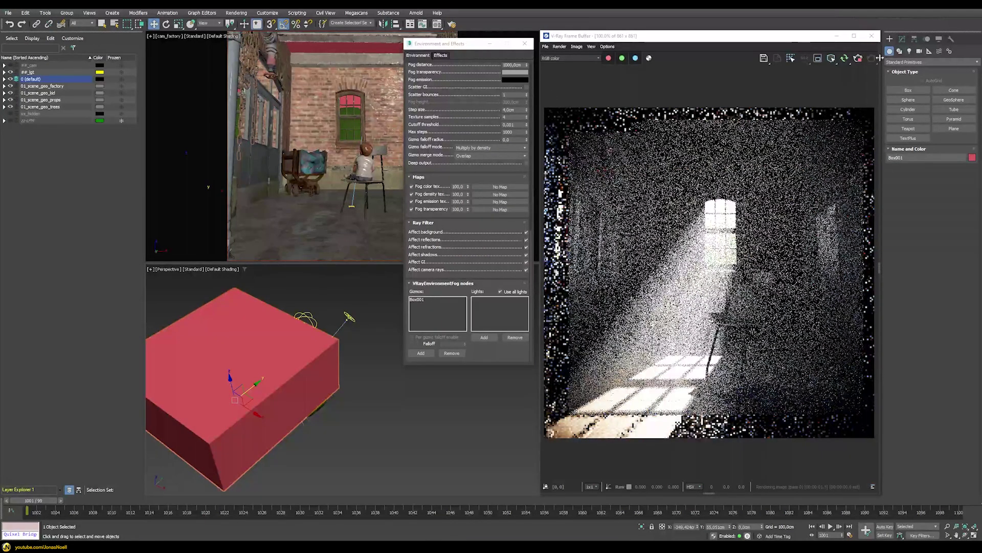
left_click(844, 58)
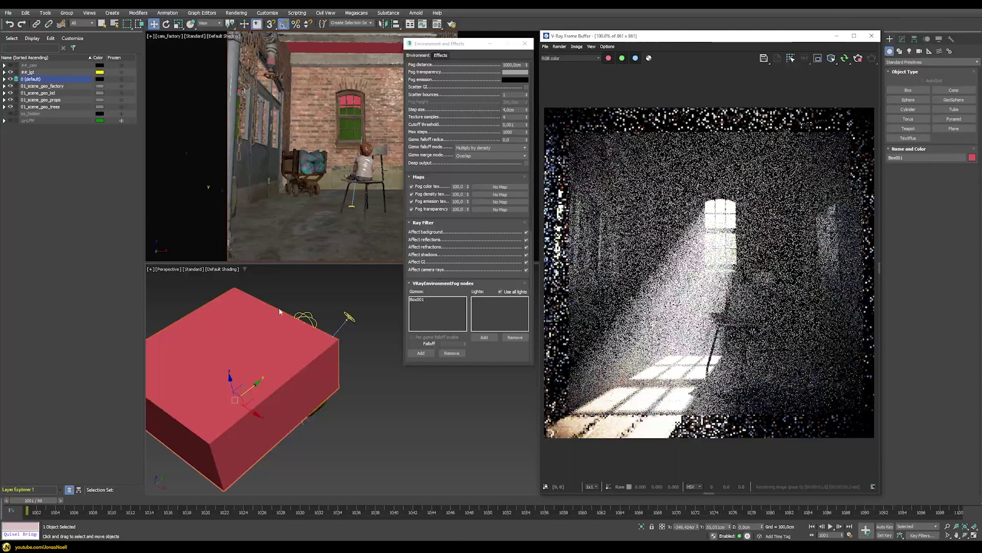
- Move the fog gizmo box back and forth through the factory to compare the fog's extent, and delete the box
left_click_drag(251, 388, 303, 362)
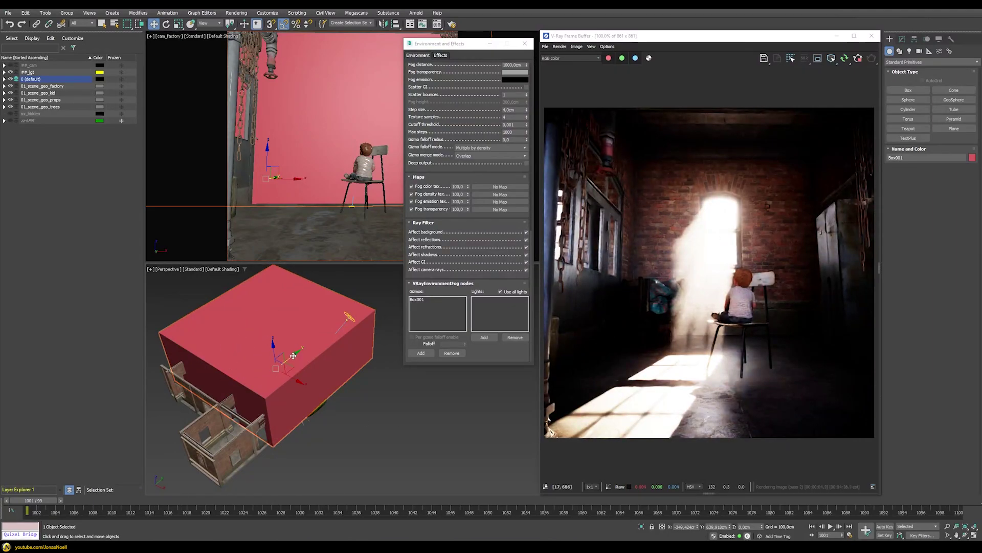
left_click_drag(284, 360, 166, 455)
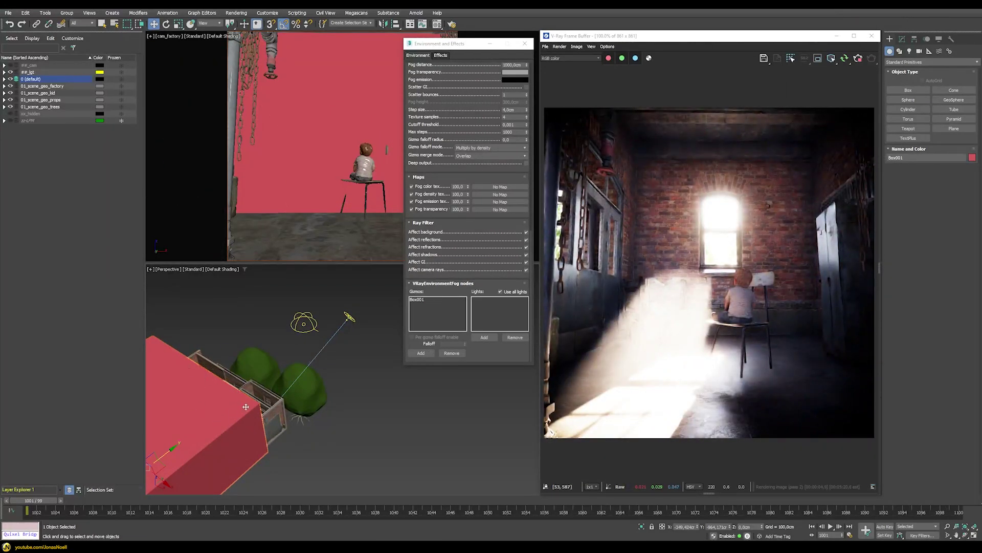
left_click_drag(187, 432, 249, 379)
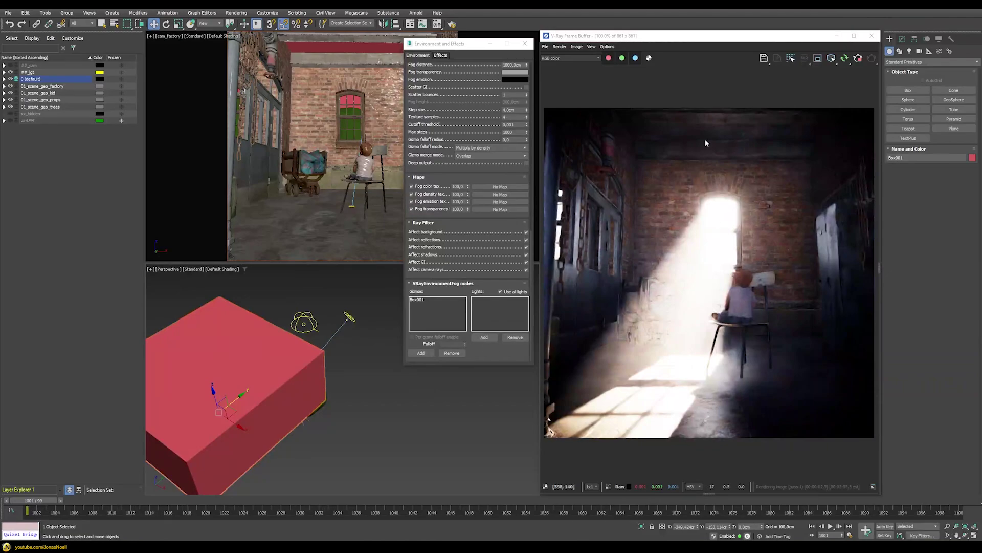
left_click(858, 59)
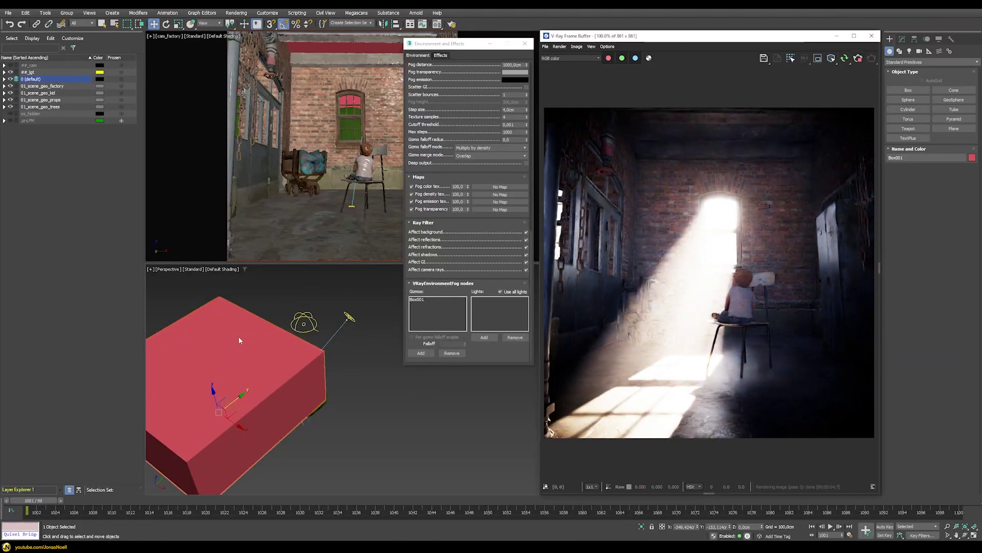
key("Delete")
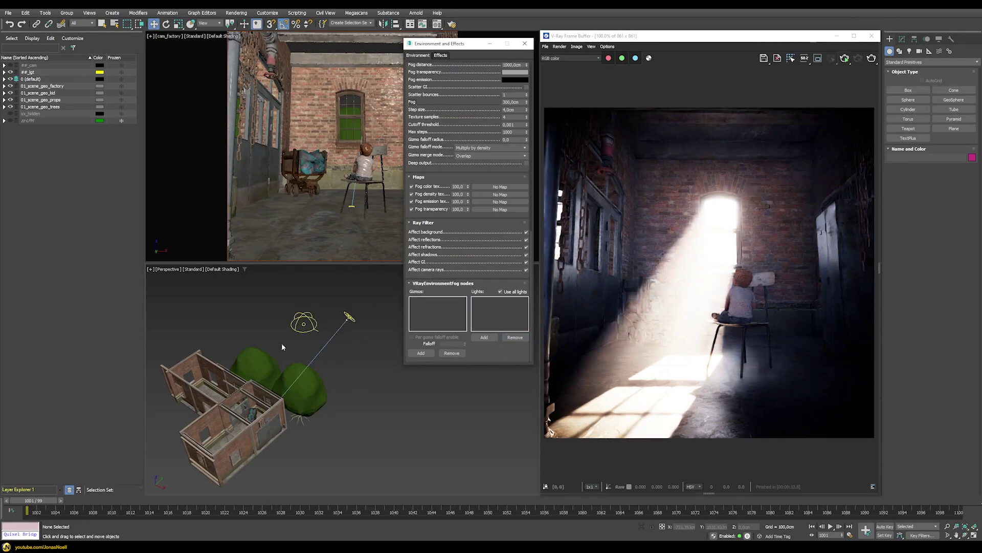
- Disable Affect atmospherics on the V-Ray sun, compare the atmosphere render element with the RGB image, and enable the option again
left_click(349, 318)
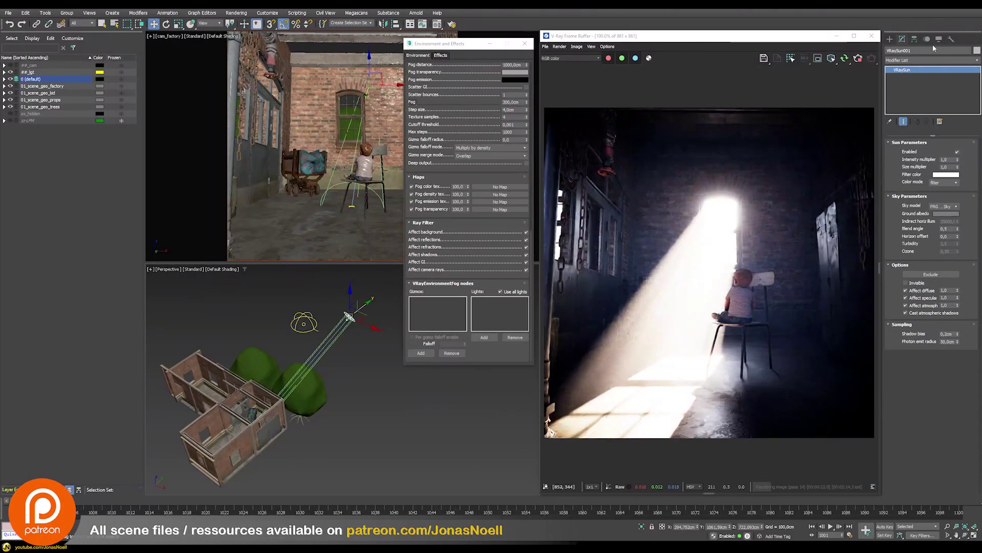
left_click(905, 305)
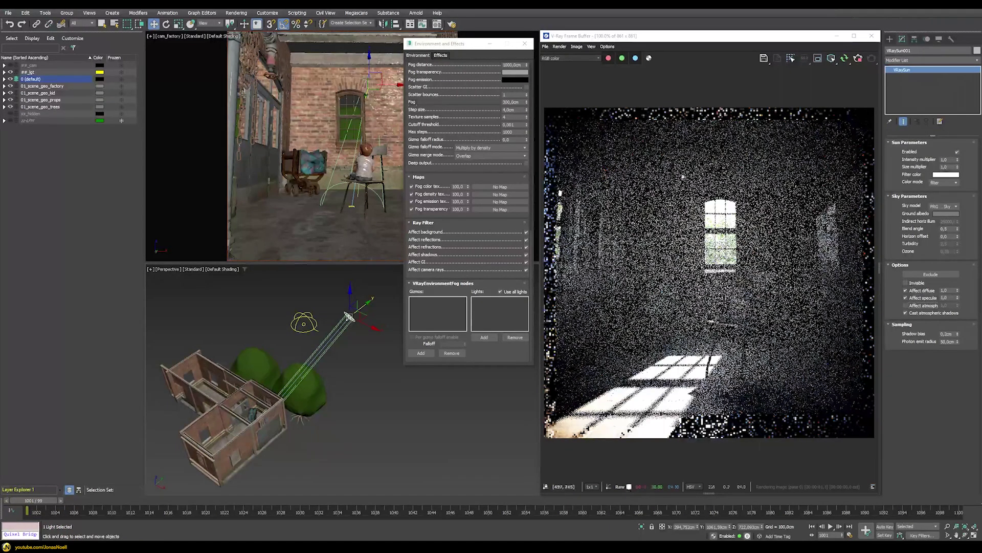
left_click(569, 57)
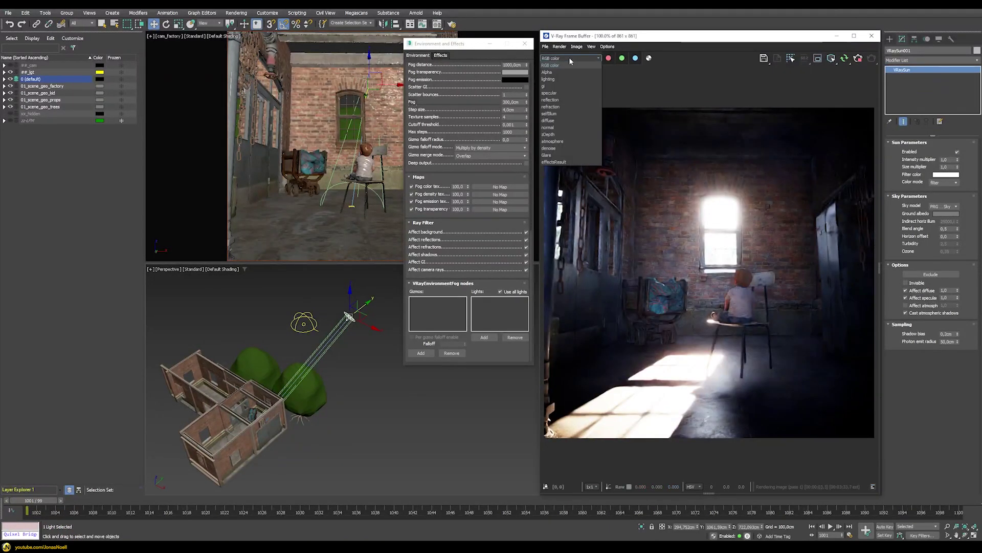
left_click(562, 141)
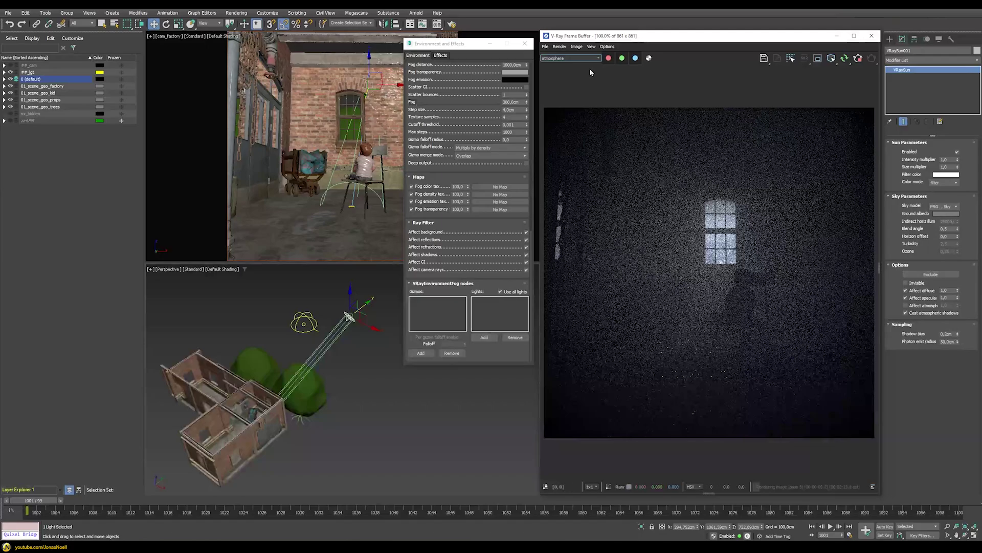
left_click(565, 58)
left_click(562, 63)
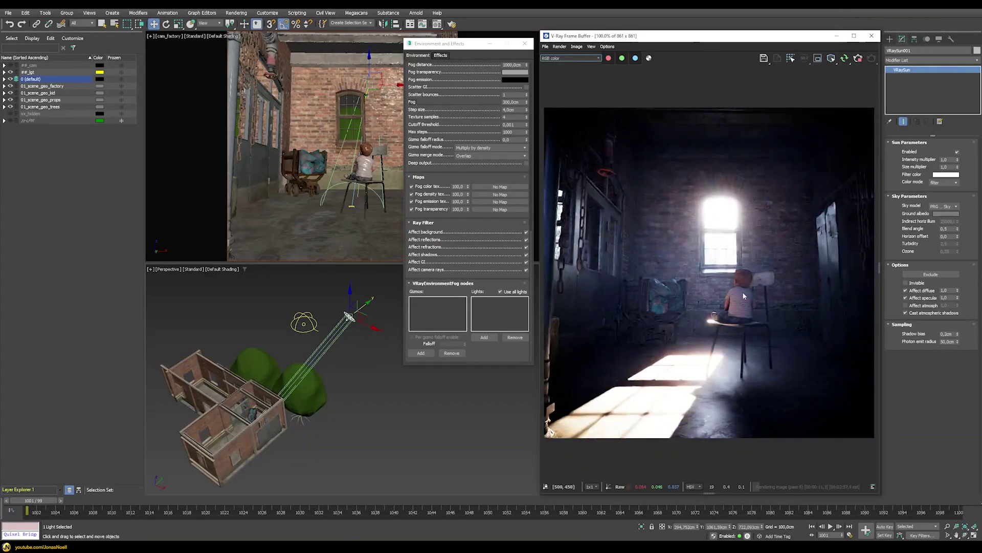
left_click(906, 305)
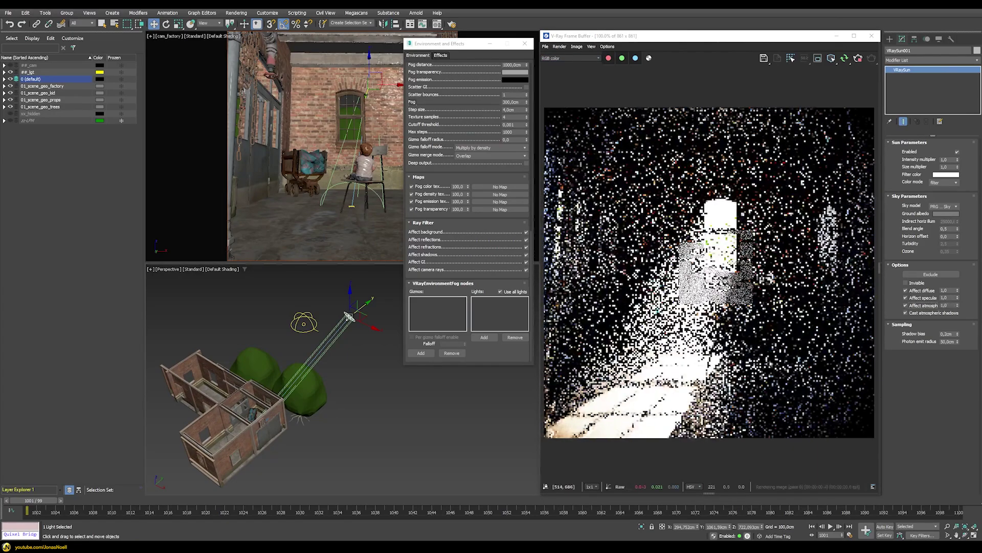
- Test the sun's Affect atmospherics multiplier with the values 0,25 / 0,1 / 3
double_click(944, 305)
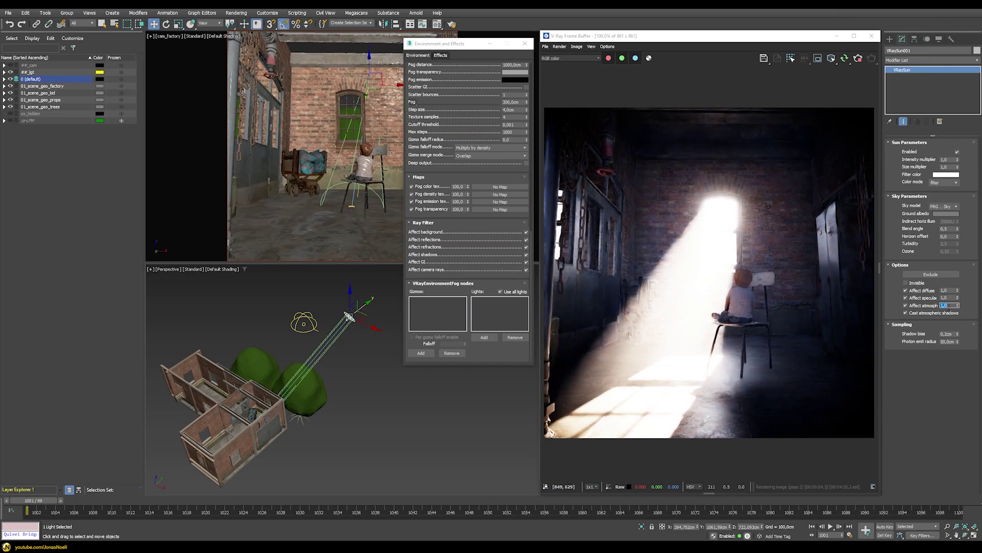
type("0,25")
key("Return")
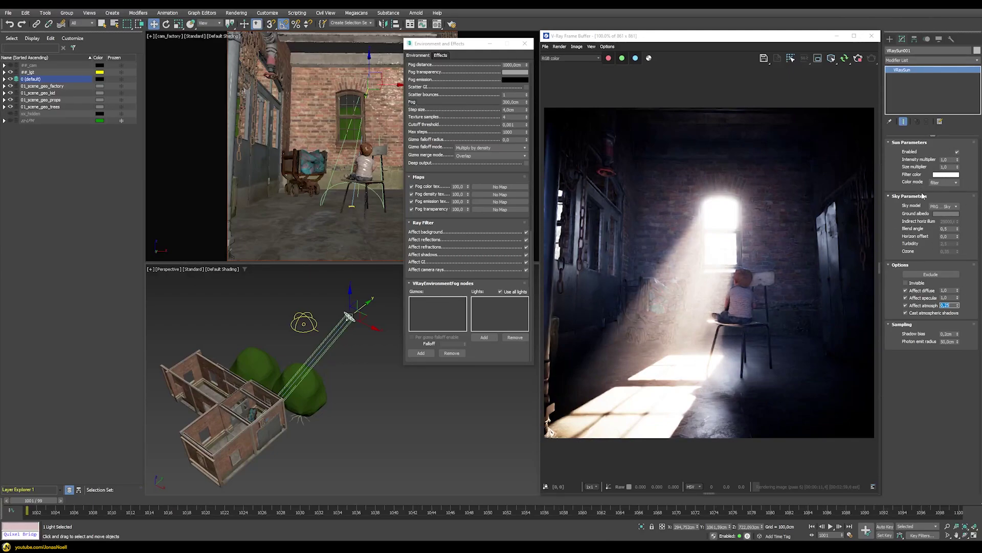
type("0,1")
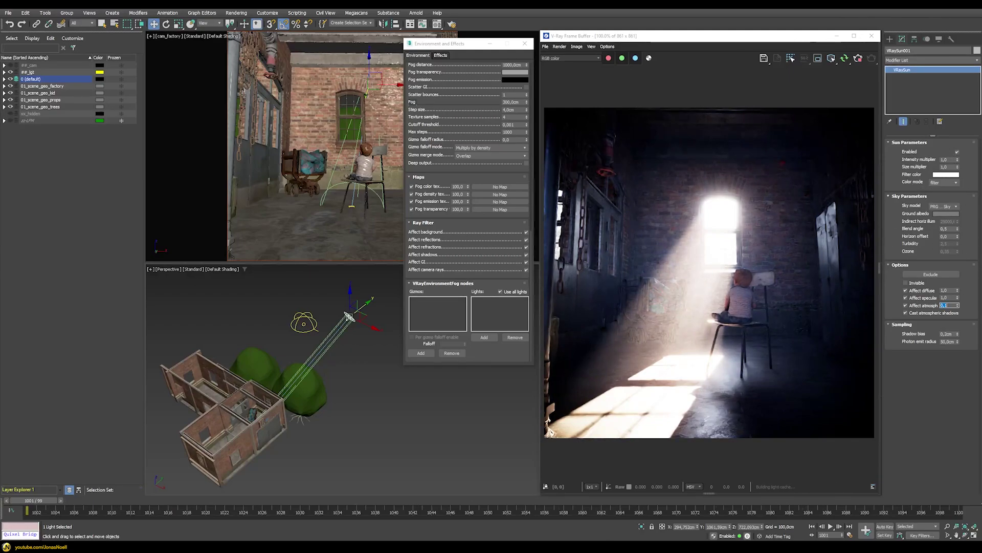
key("Return")
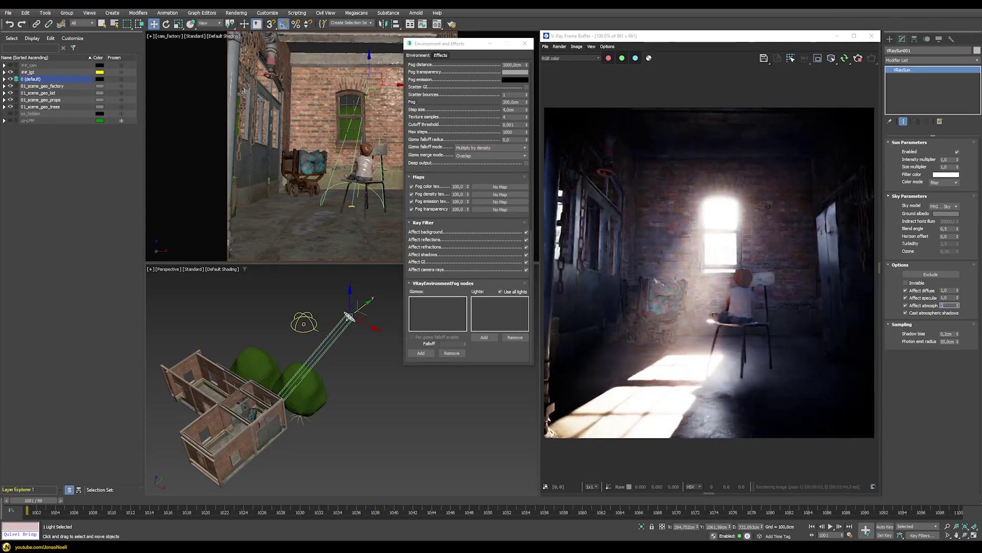
type("3")
key("Return")
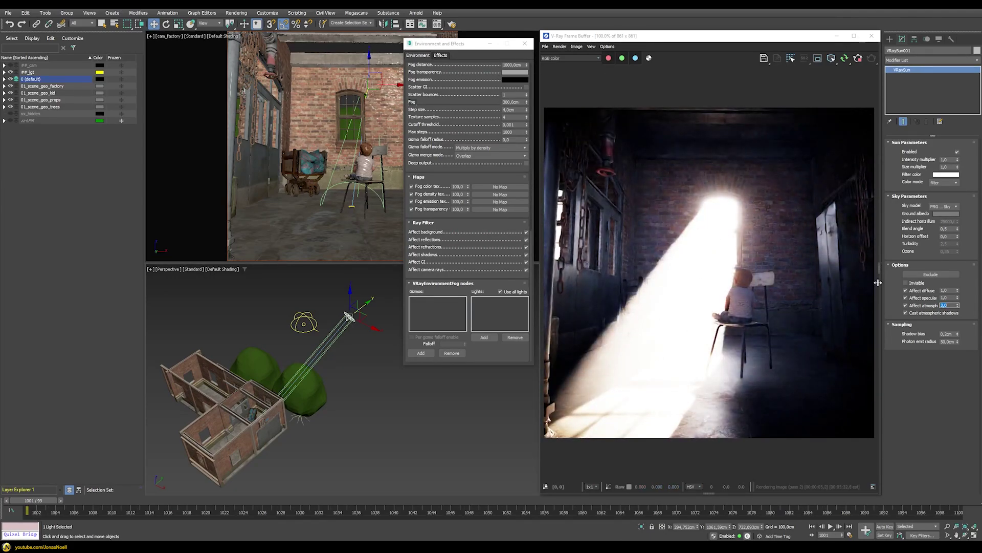
- Try 1 / 0,5 / 0,1 for the sun's Affect atmospherics multiplier and settle on 0,25
type("1")
key("Return")
type("0,5")
key("Return")
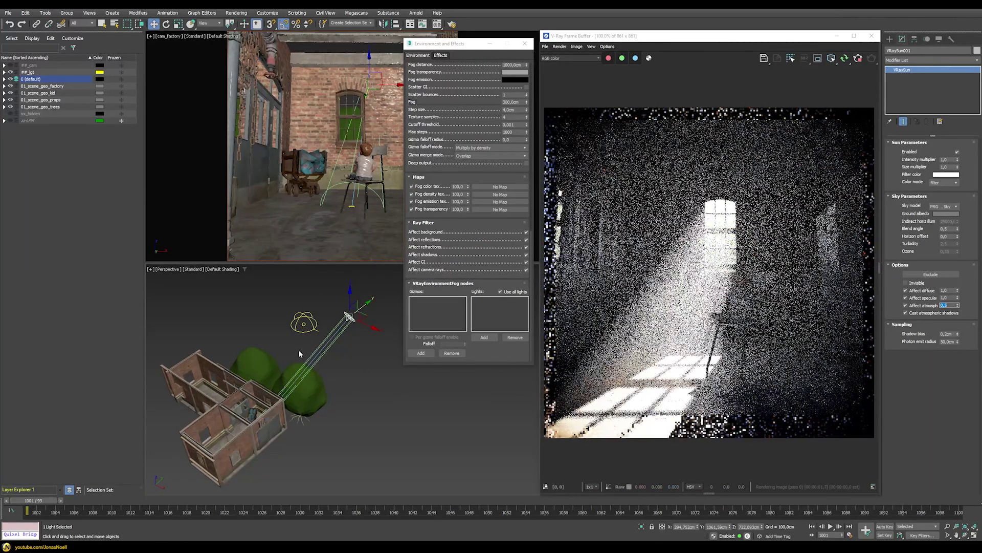
type("0,1")
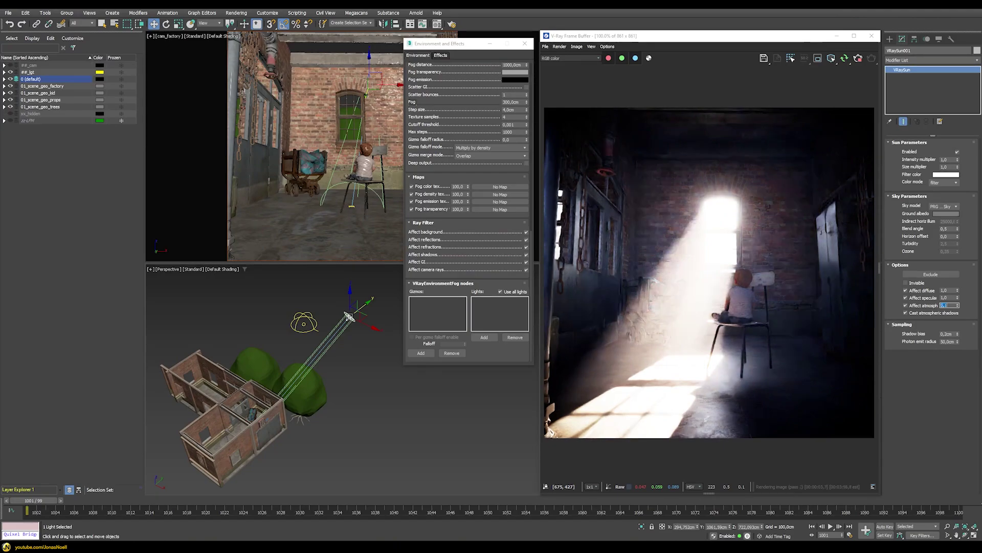
key("Return")
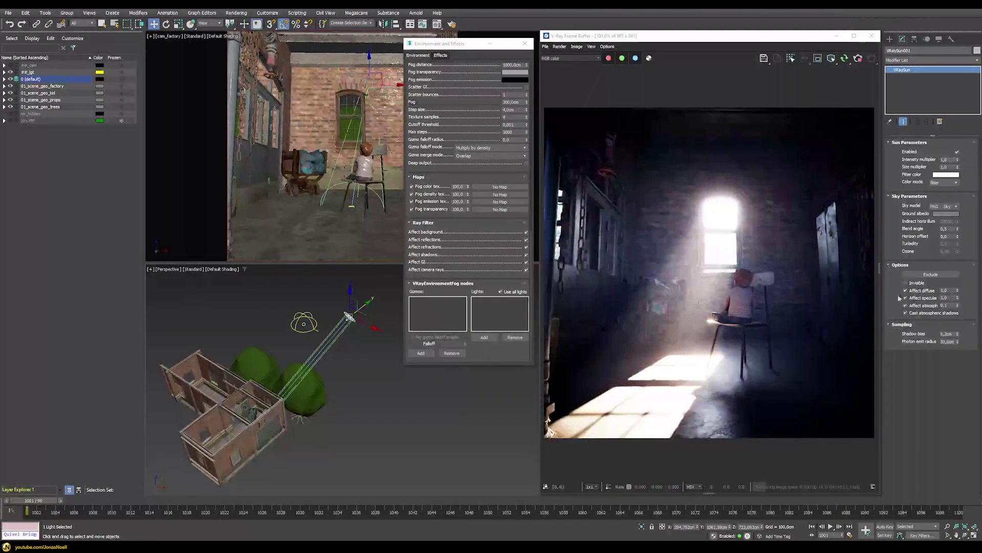
type("0,25")
key("Return")
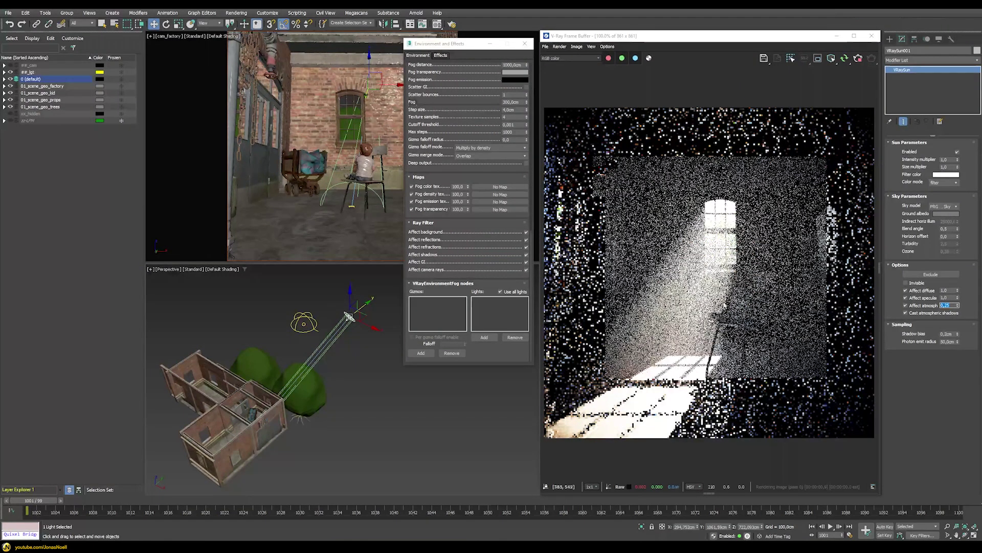
- Select the dome light and set its Affect atmospherics multiplier to 0,5
left_click(307, 323)
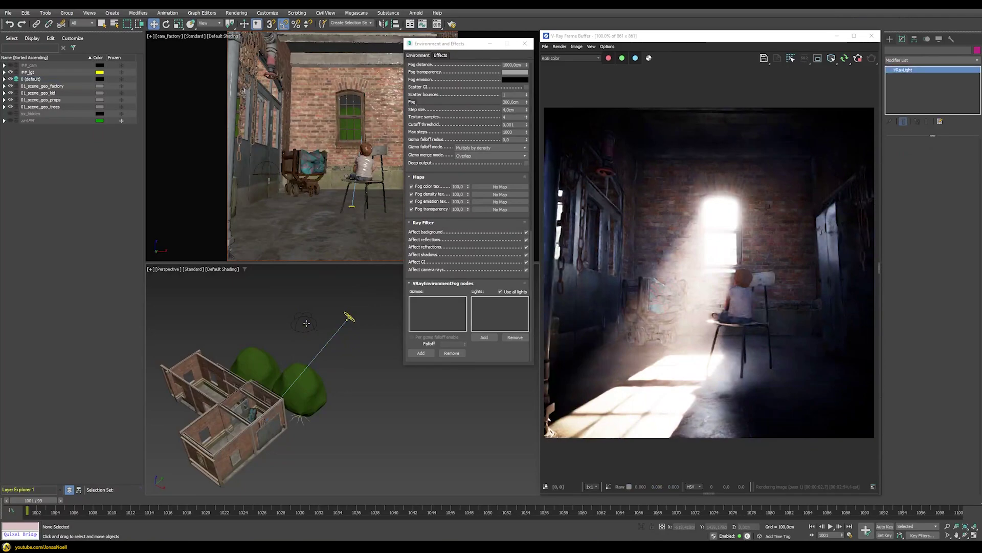
left_click(306, 323)
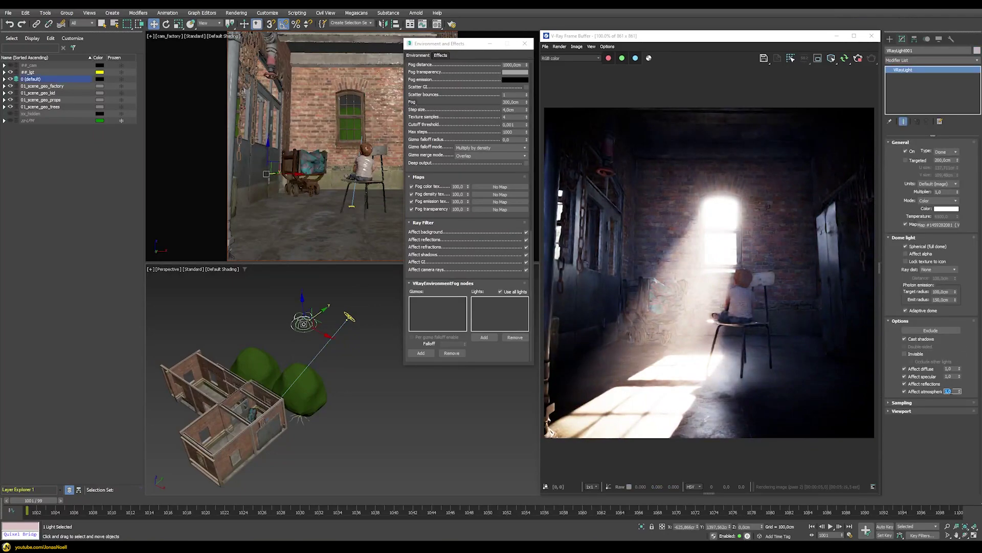
type("0,5")
key("Return")
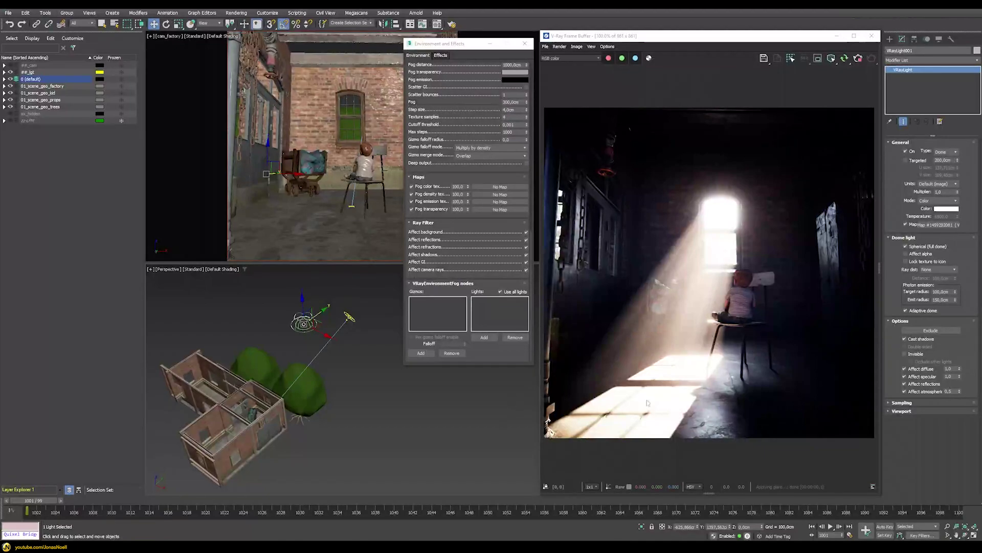
scroll(447, 216, "up", 10)
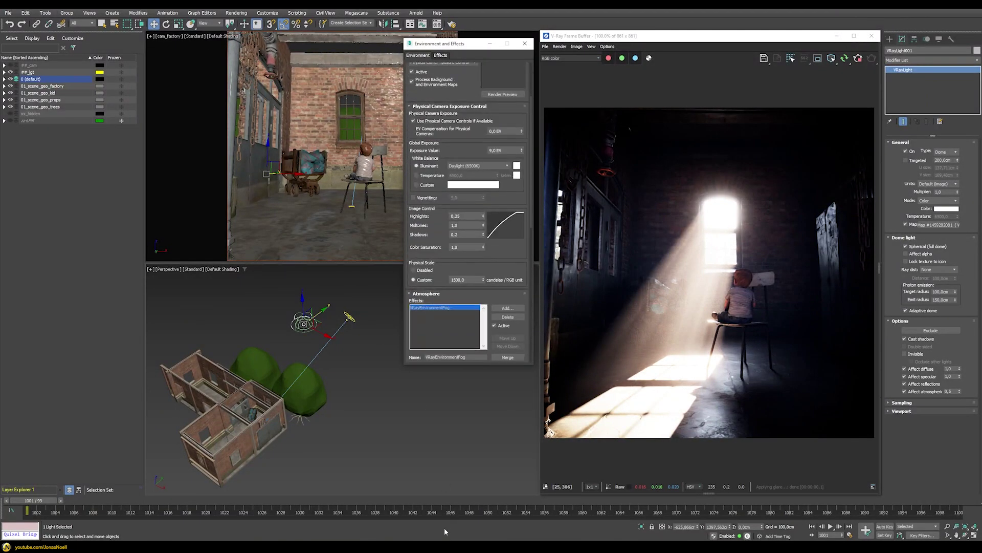